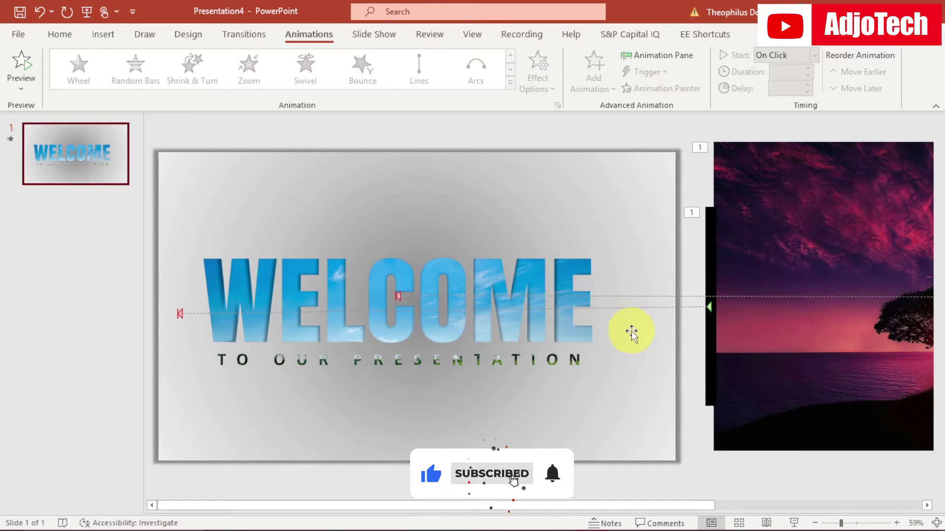
# - Switch from the finished WELCOME sample to the blank Presentation5 window
pyautogui.click(616, 520)
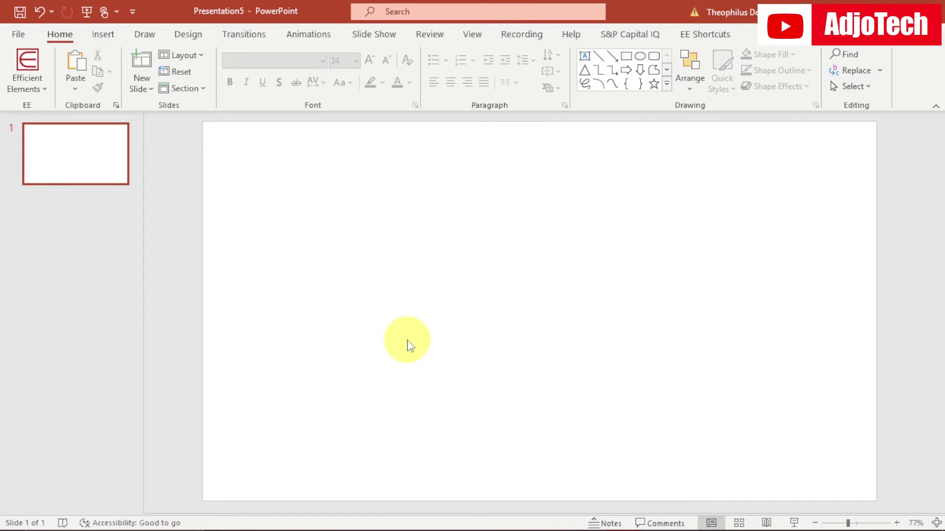
# - Draw a rectangle that covers the whole slide
pyautogui.click(104, 36)
pyautogui.click(219, 91)
pyautogui.click(262, 127)
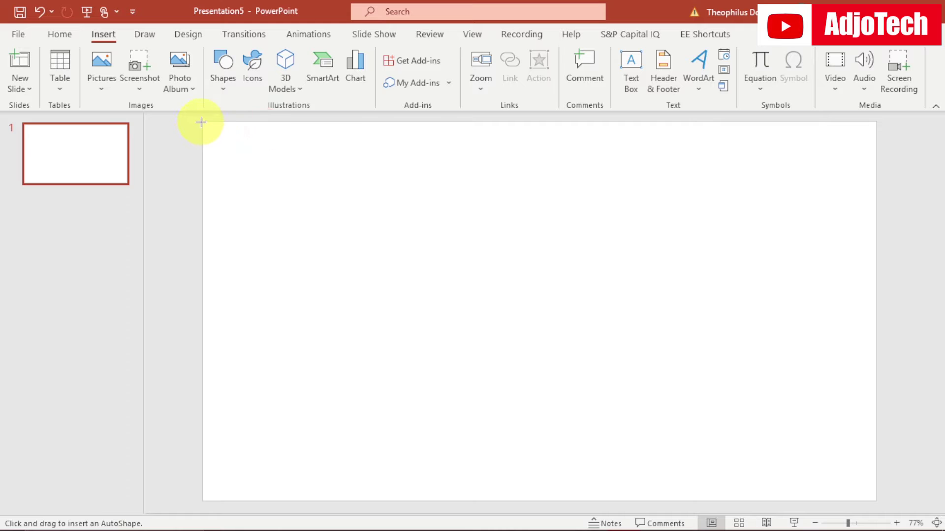
pyautogui.moveTo(201, 134); pyautogui.dragTo(877, 507)
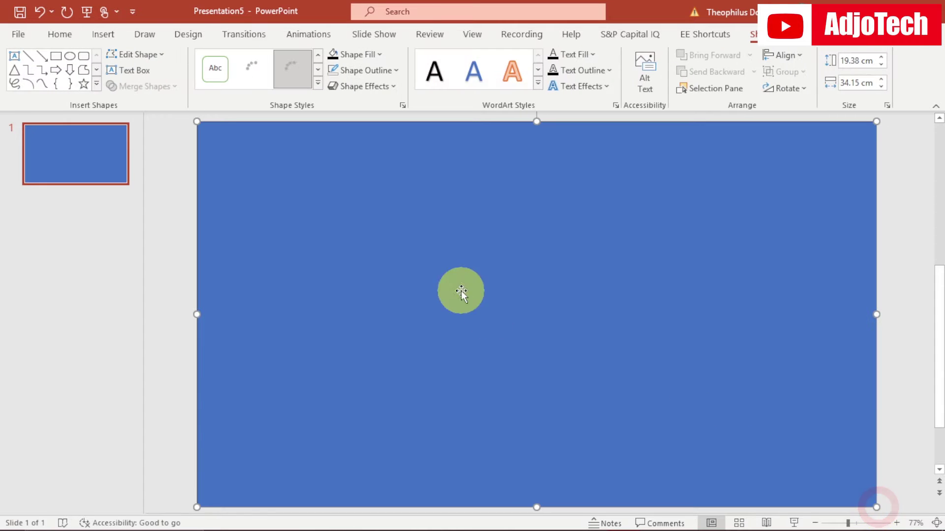
# - Fill the rectangle light grey with a From Center radial gradient and remove its outline
pyautogui.click(377, 55)
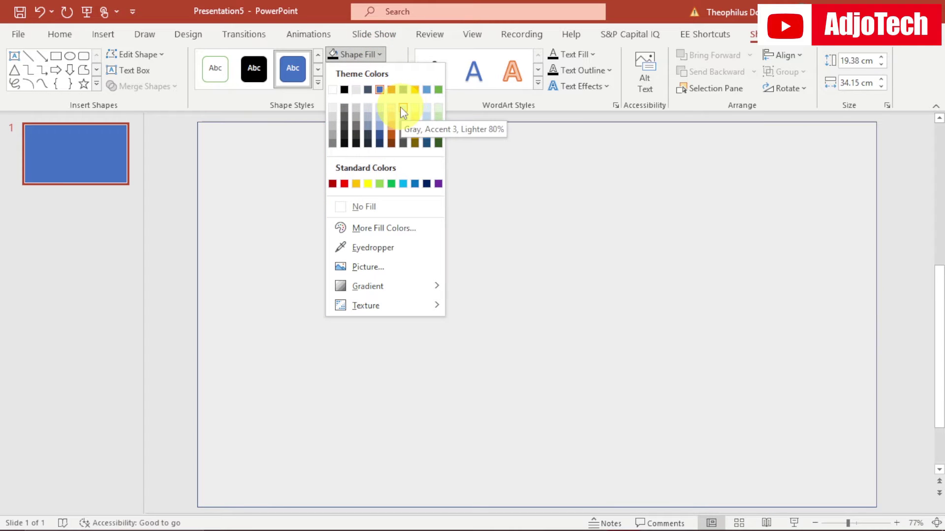
pyautogui.click(403, 112)
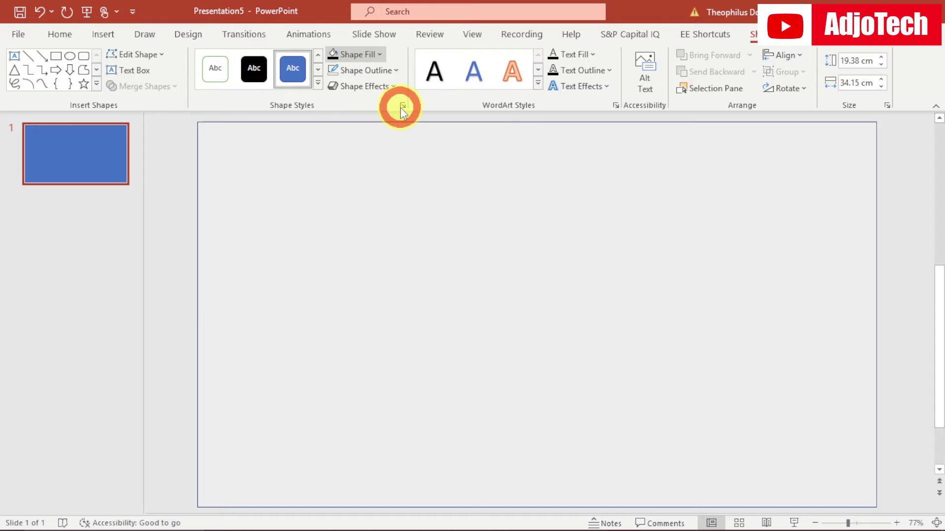
pyautogui.click(380, 54)
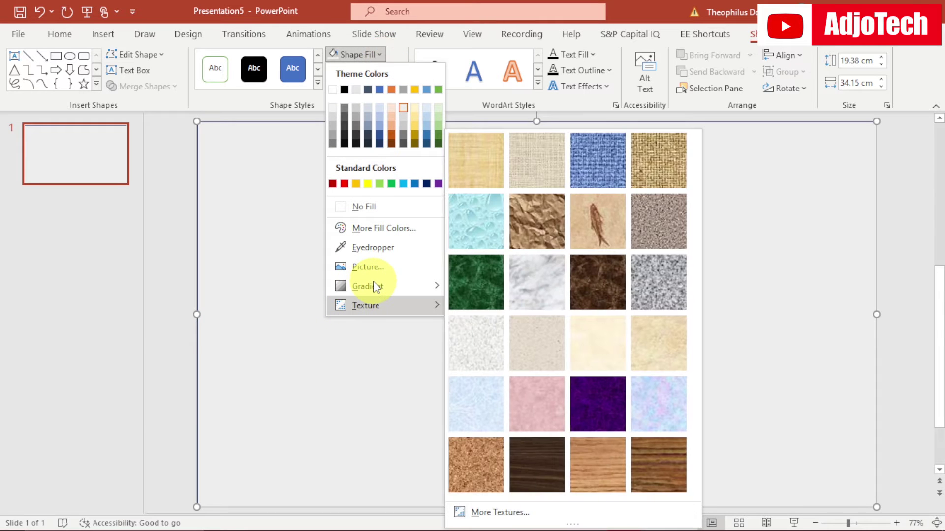
pyautogui.moveTo(394, 286)
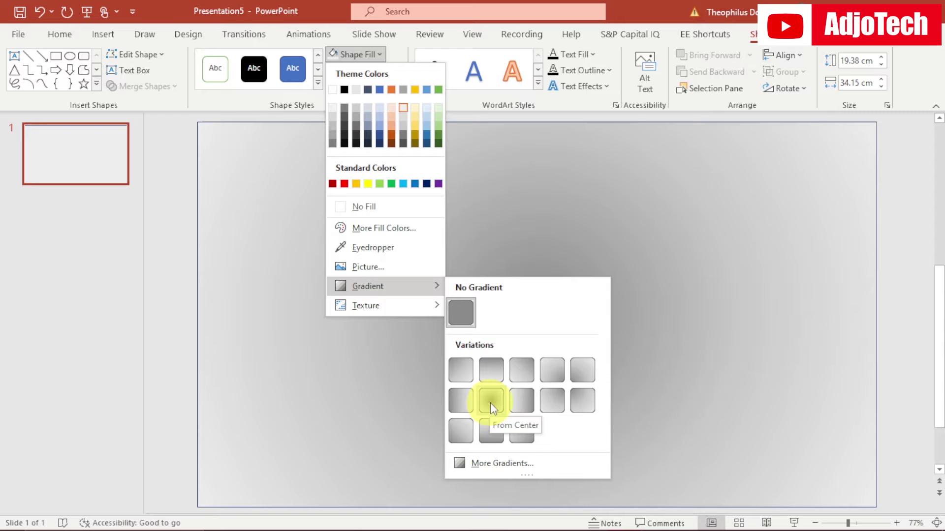
pyautogui.click(491, 400)
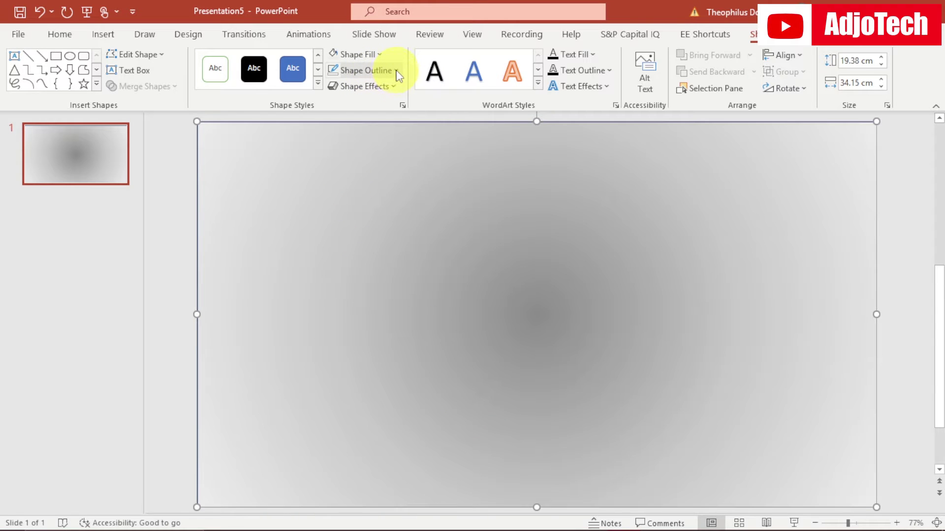
pyautogui.click(397, 71)
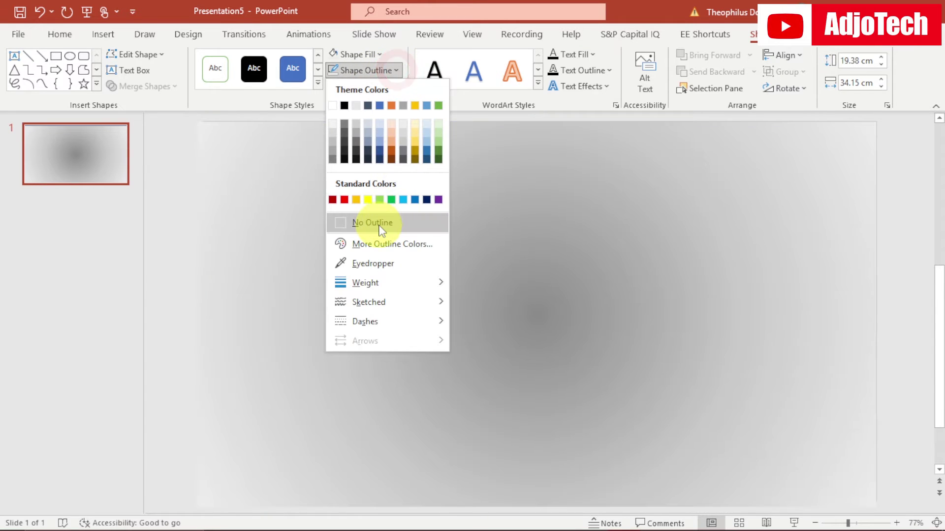
pyautogui.click(378, 224)
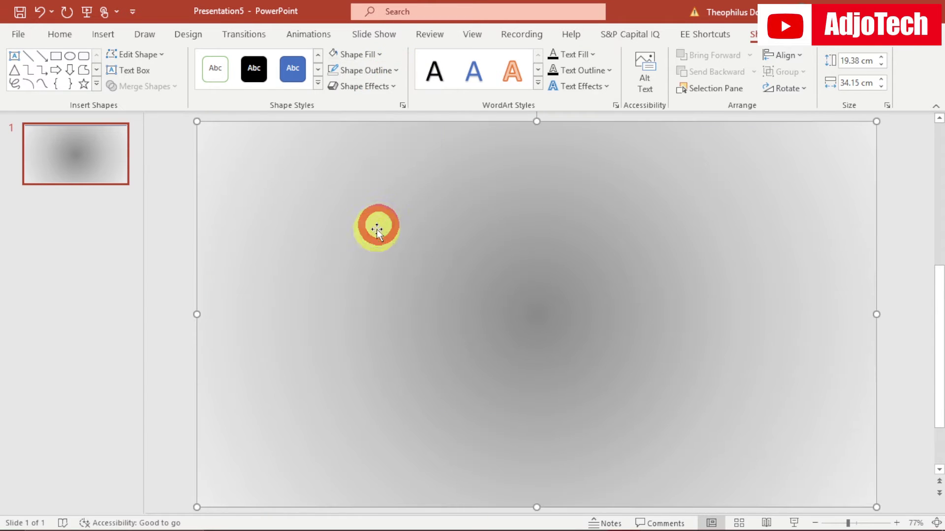
pyautogui.click(100, 36)
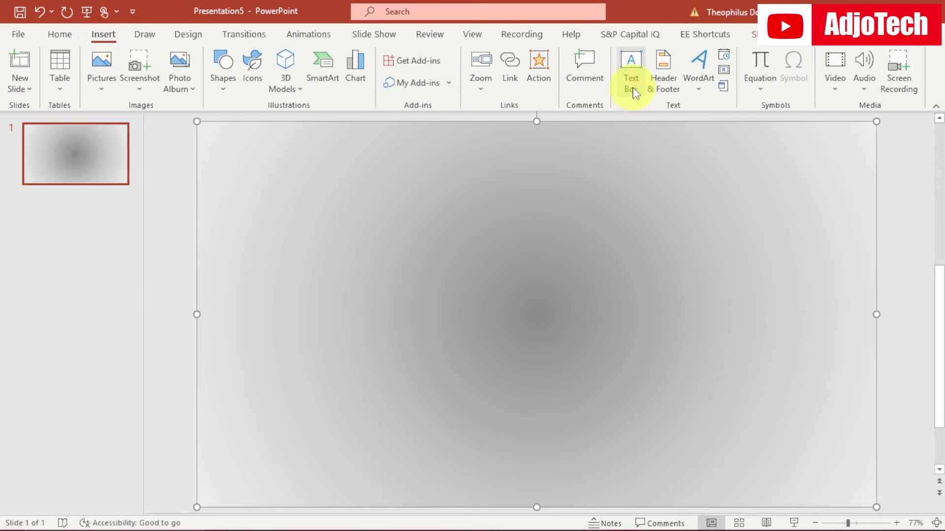
# - Add a text box across the middle of the slide reading WELCOME
pyautogui.click(632, 90)
pyautogui.moveTo(266, 224); pyautogui.dragTo(823, 372)
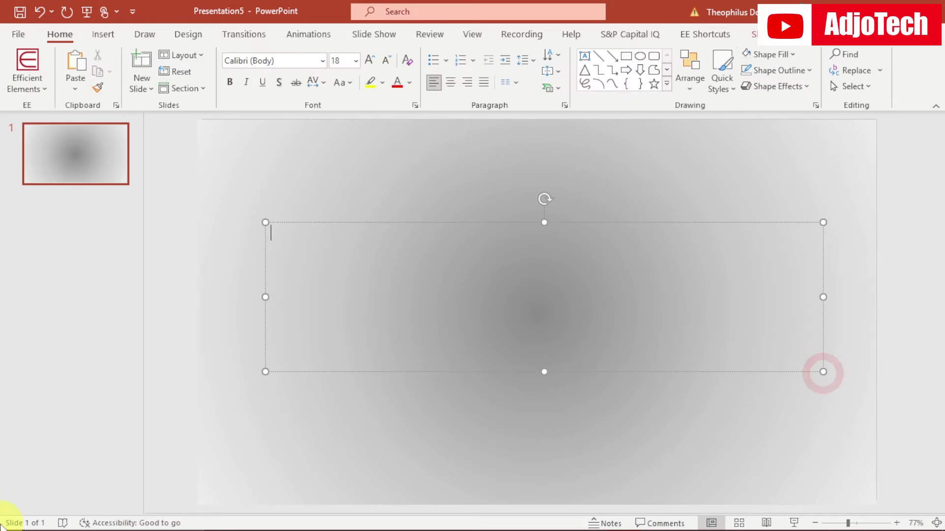
pyautogui.write('WELCOME')
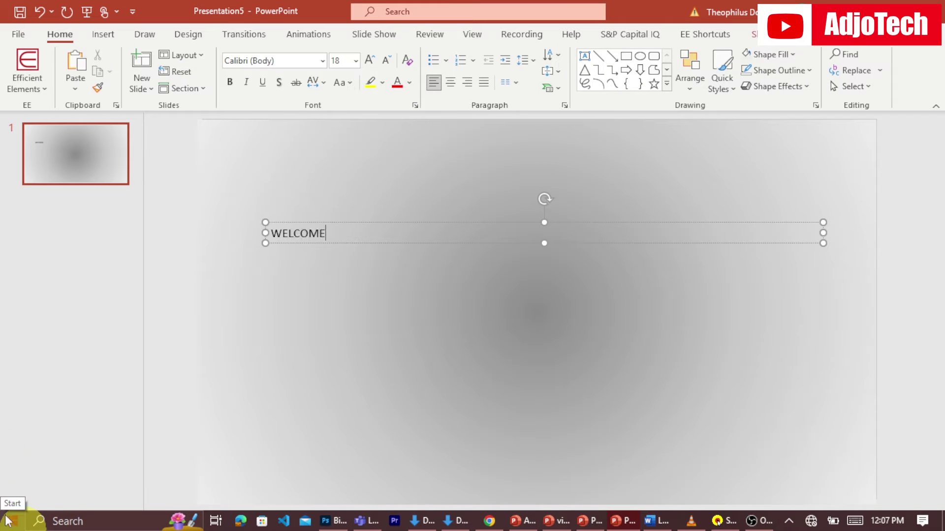
pyautogui.doubleClick(286, 241)
pyautogui.click(328, 240)
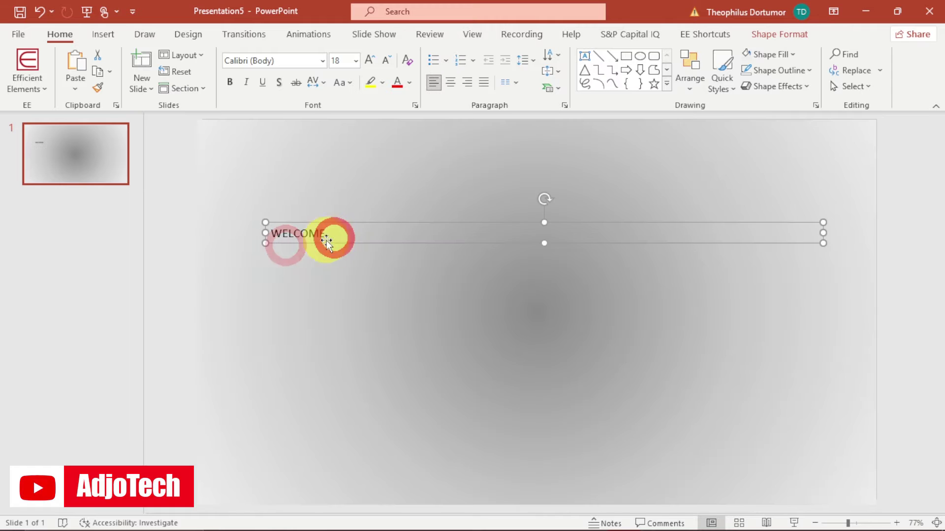
pyautogui.doubleClick(315, 234)
# - Set WELCOME to the Anton font at size 166
pyautogui.click(274, 60)
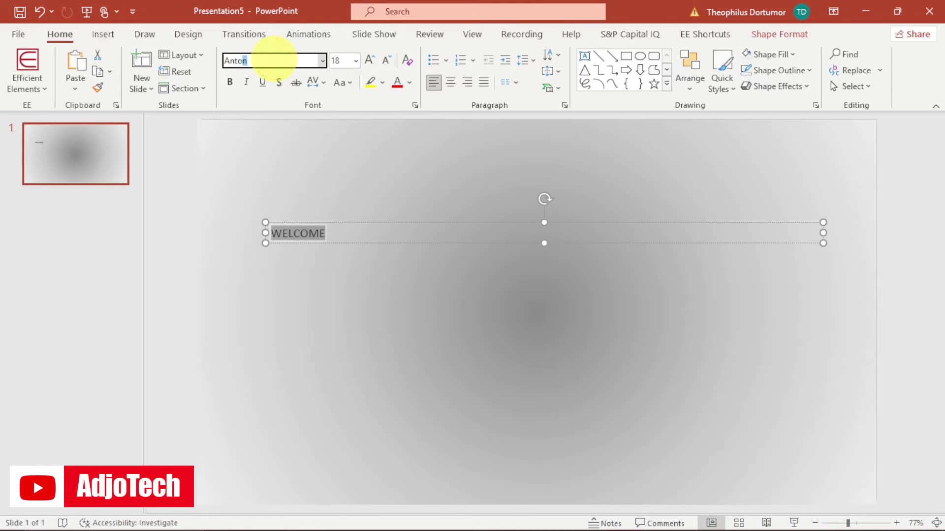
pyautogui.write('Anto')
pyautogui.press('Return')
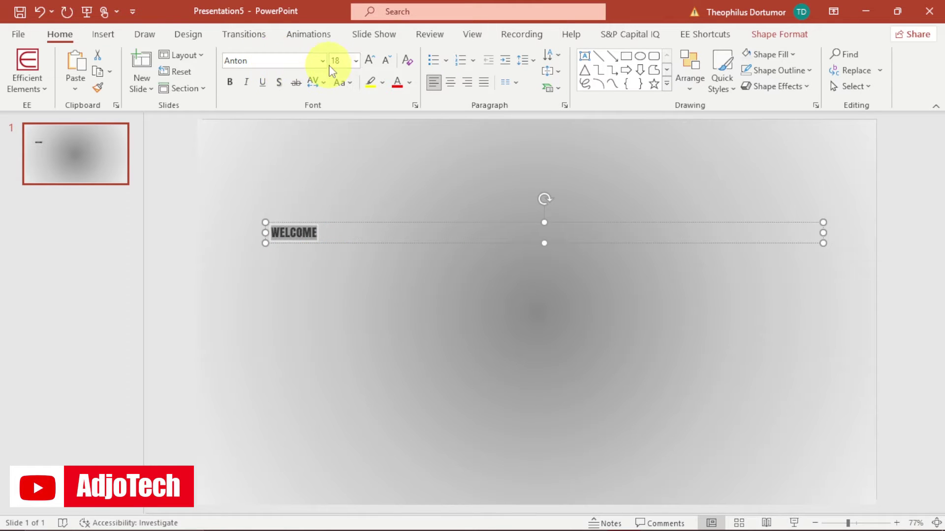
pyautogui.click(370, 60)
pyautogui.click(370, 60)
pyautogui.click(370, 60)
pyautogui.click(370, 60)
pyautogui.click(370, 60)
pyautogui.click(370, 59)
pyautogui.click(370, 59)
pyautogui.click(370, 60)
pyautogui.click(370, 60)
pyautogui.click(370, 60)
pyautogui.click(370, 60)
pyautogui.click(370, 59)
pyautogui.click(370, 59)
pyautogui.click(370, 59)
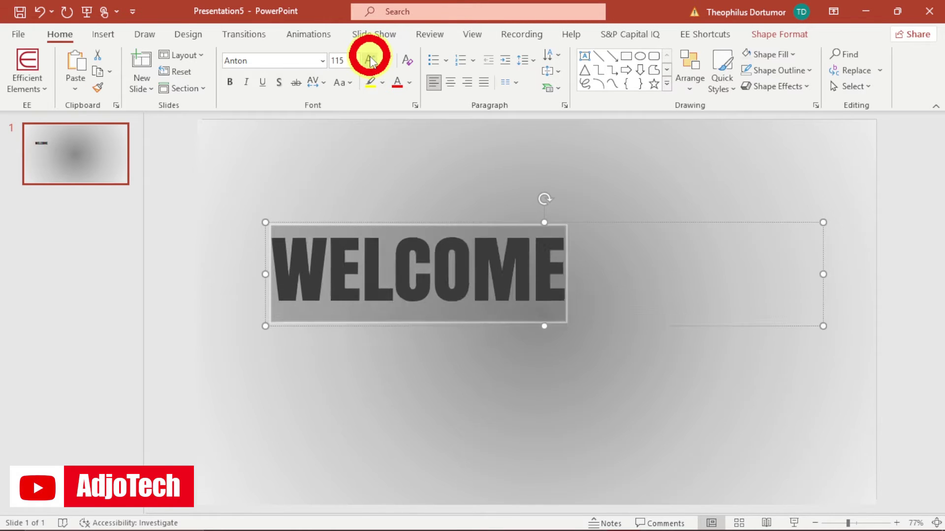
pyautogui.click(370, 59)
pyautogui.click(370, 59)
pyautogui.click(370, 59)
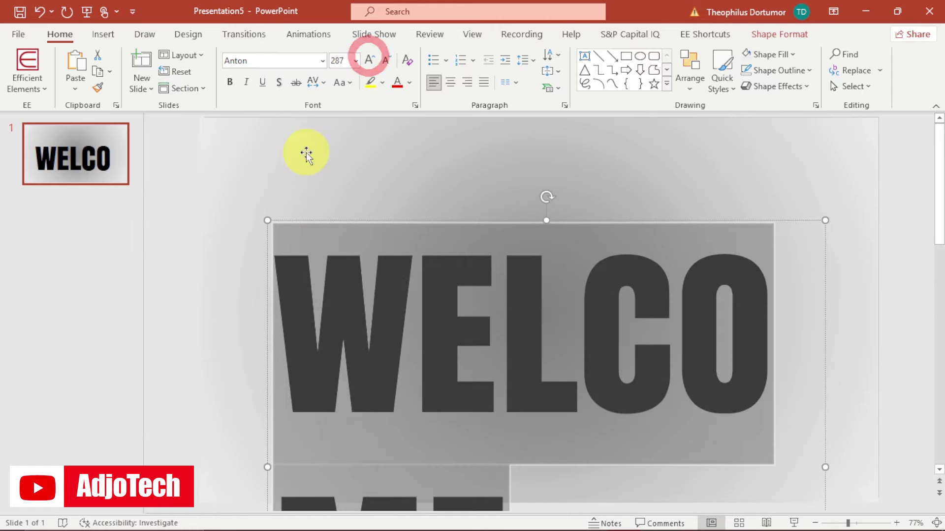
pyautogui.click(386, 60)
pyautogui.click(387, 60)
pyautogui.click(386, 59)
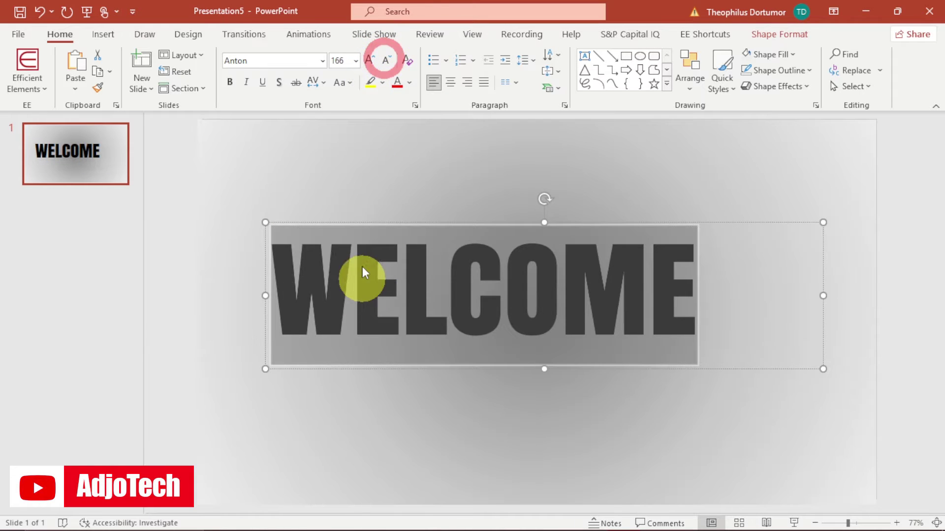
# - Shift the WELCOME text box slightly to the right
pyautogui.click(370, 216)
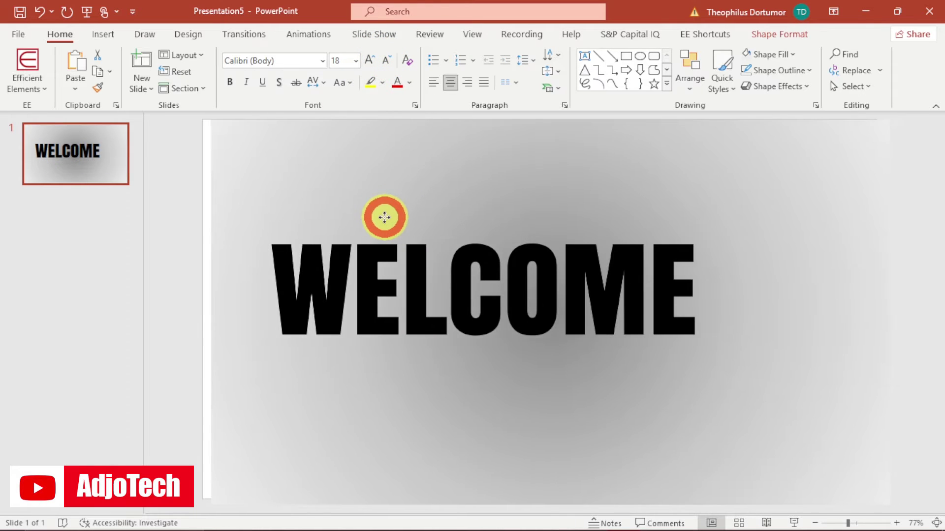
pyautogui.click(389, 251)
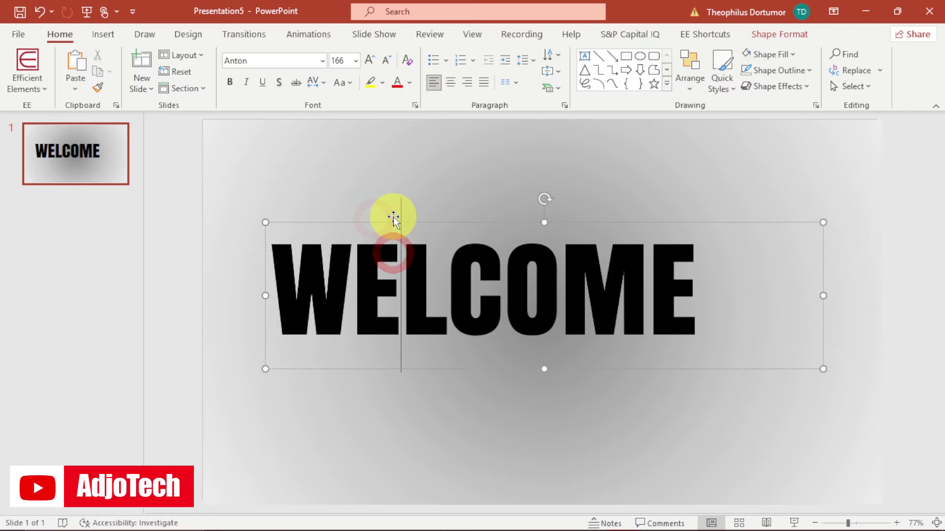
pyautogui.moveTo(390, 222); pyautogui.dragTo(417, 221)
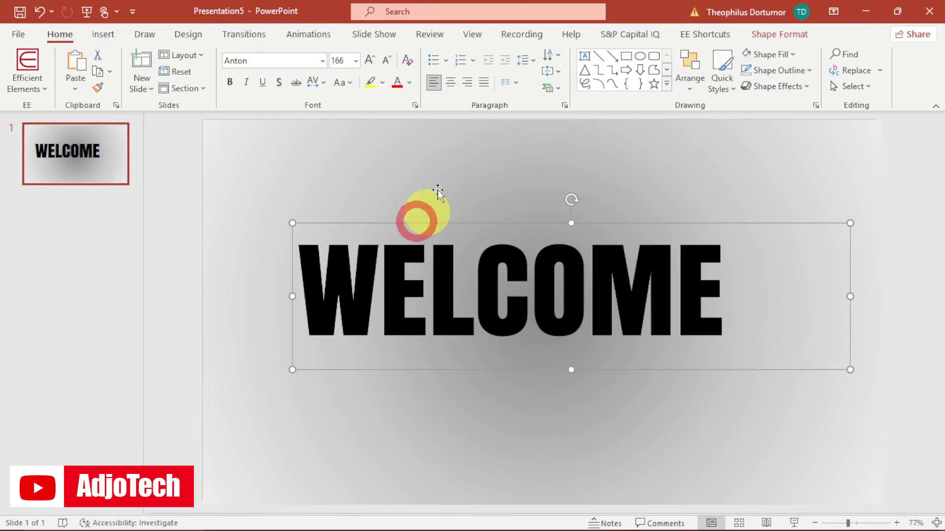
pyautogui.click(104, 35)
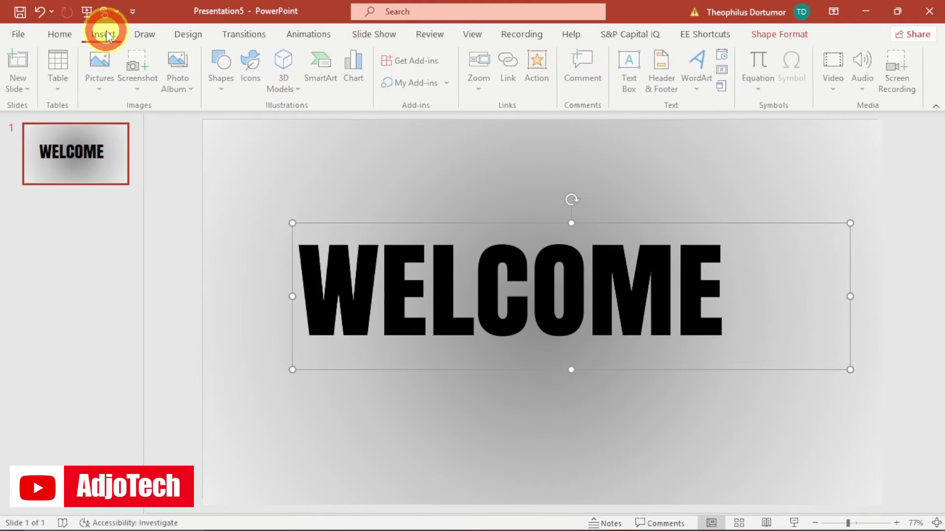
# - Add a bold 'TO OUR PRESENTATION' text box below WELCOME
pyautogui.click(635, 94)
pyautogui.moveTo(320, 387); pyautogui.dragTo(758, 418)
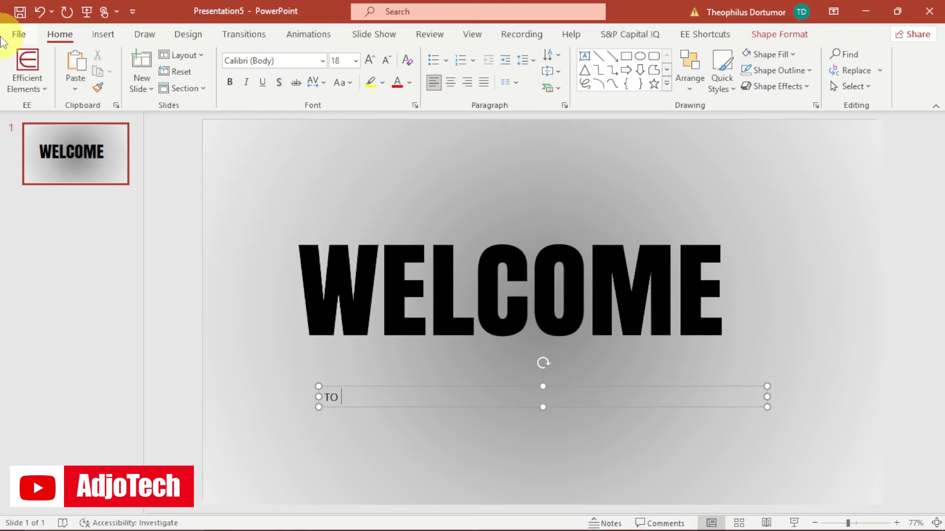
pyautogui.write('TO OUR PRESENTATION')
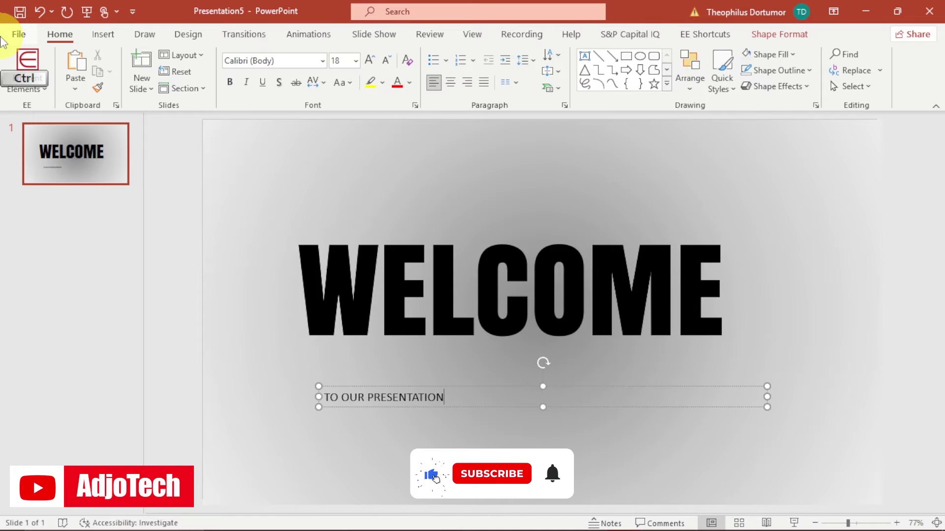
pyautogui.hotkey('ctrl', 'a')
pyautogui.click(231, 83)
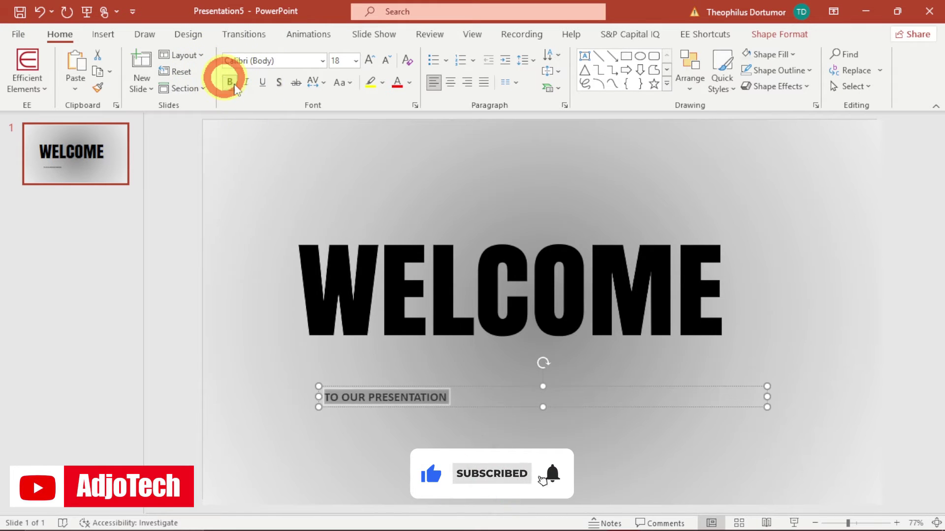
# - Expand the subtitle's character spacing by 20 pt
pyautogui.click(323, 83)
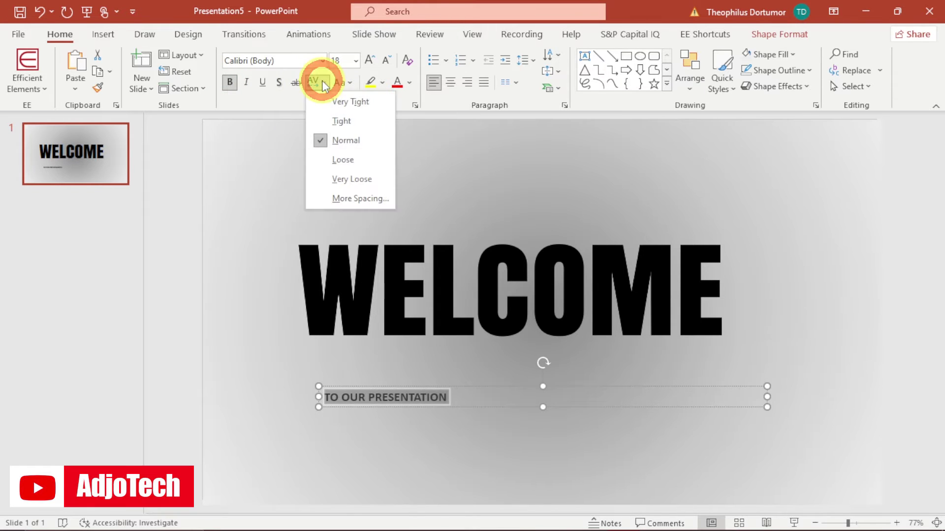
pyautogui.click(341, 199)
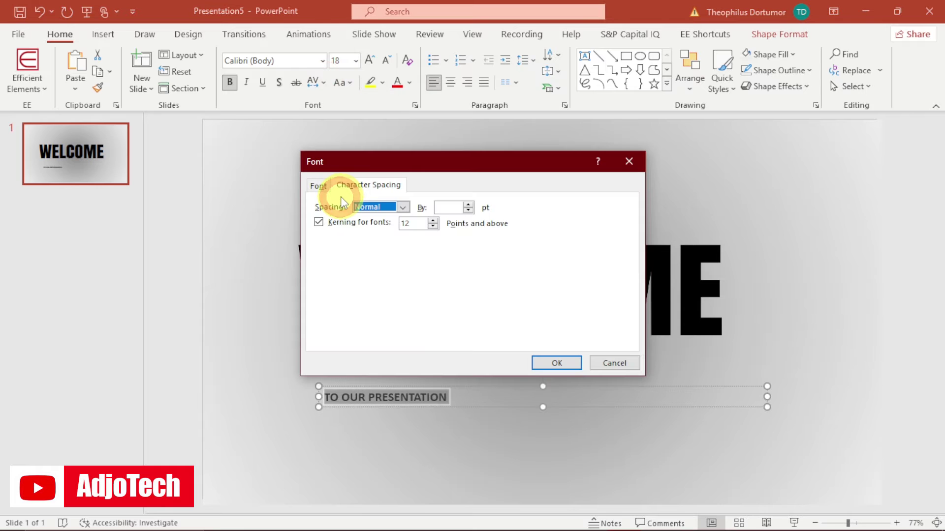
pyautogui.click(445, 206)
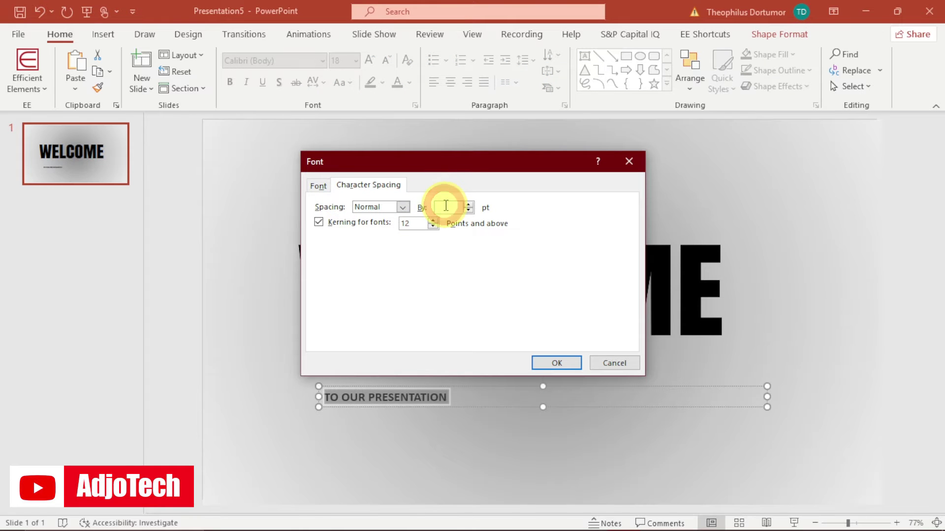
pyautogui.write('20')
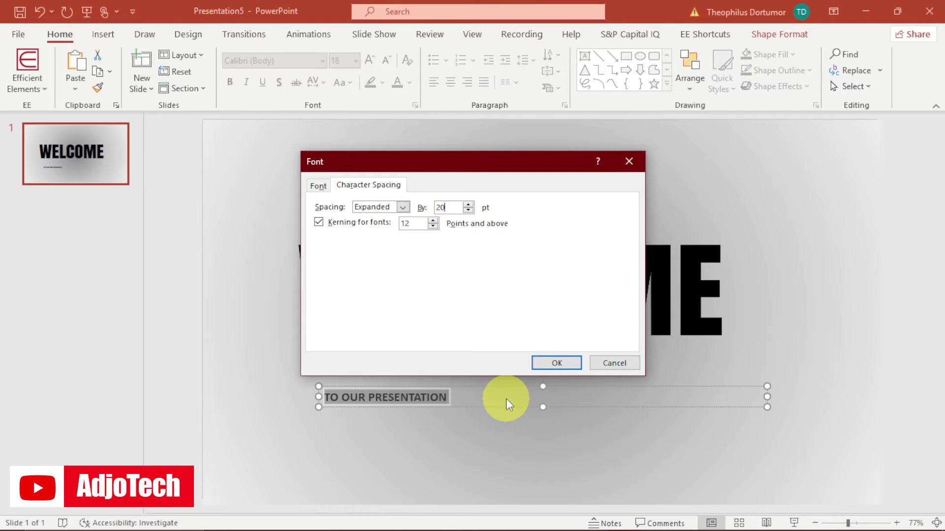
pyautogui.click(547, 364)
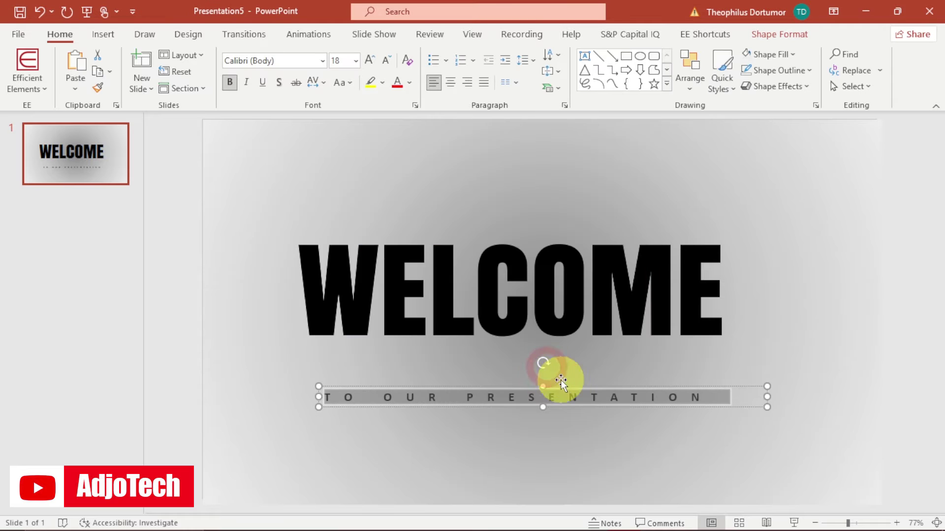
pyautogui.click(416, 289)
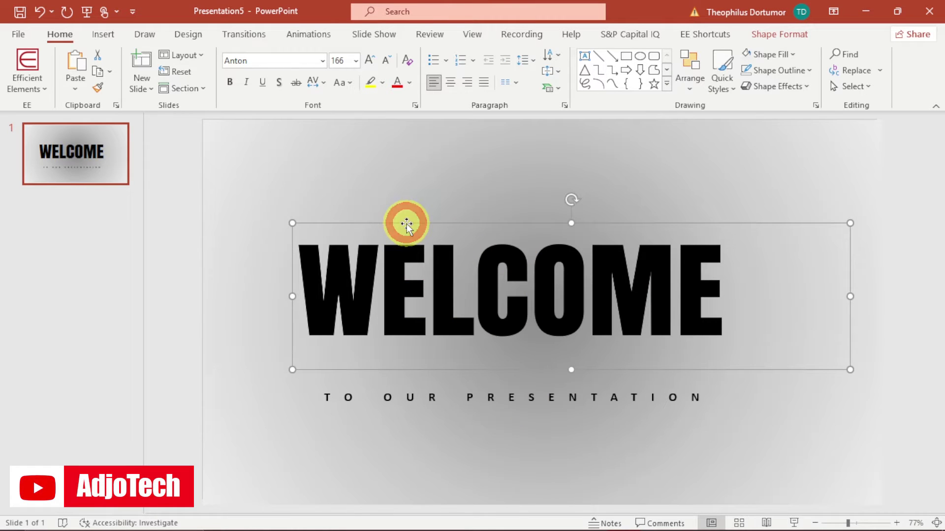
# - Align the WELCOME title to the horizontal centre of the background rectangle
pyautogui.keyDown('shift'); pyautogui.click(264, 165); pyautogui.keyUp('shift')
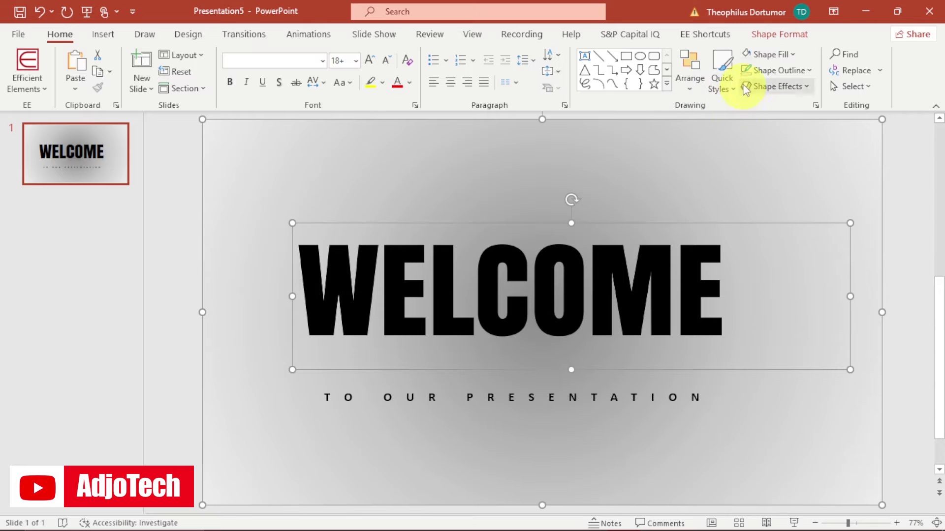
pyautogui.click(769, 37)
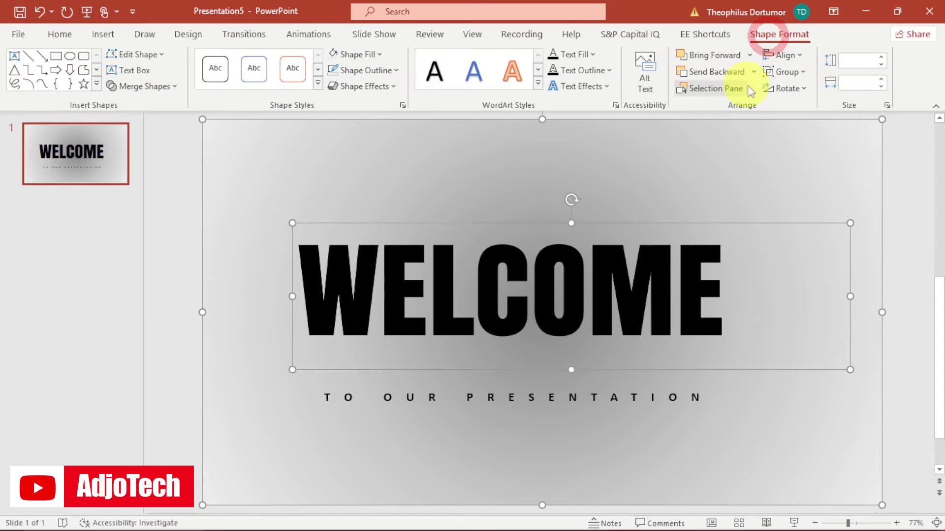
pyautogui.click(801, 59)
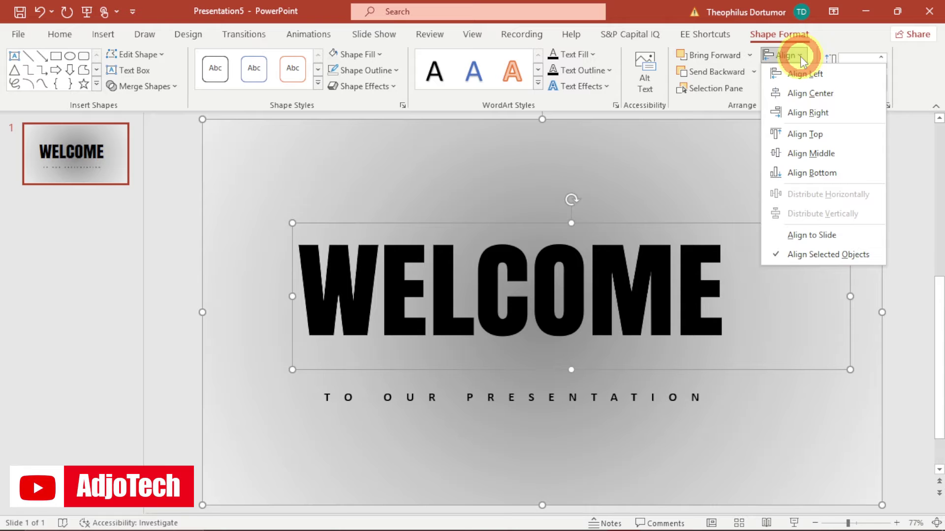
pyautogui.click(804, 93)
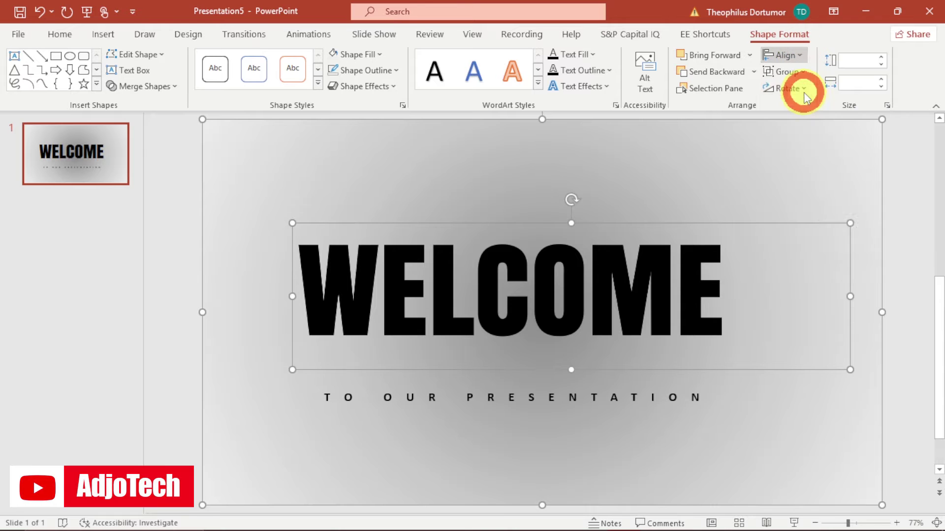
# - Move the subtitle up so it sits just beneath WELCOME
pyautogui.click(399, 393)
pyautogui.click(372, 370)
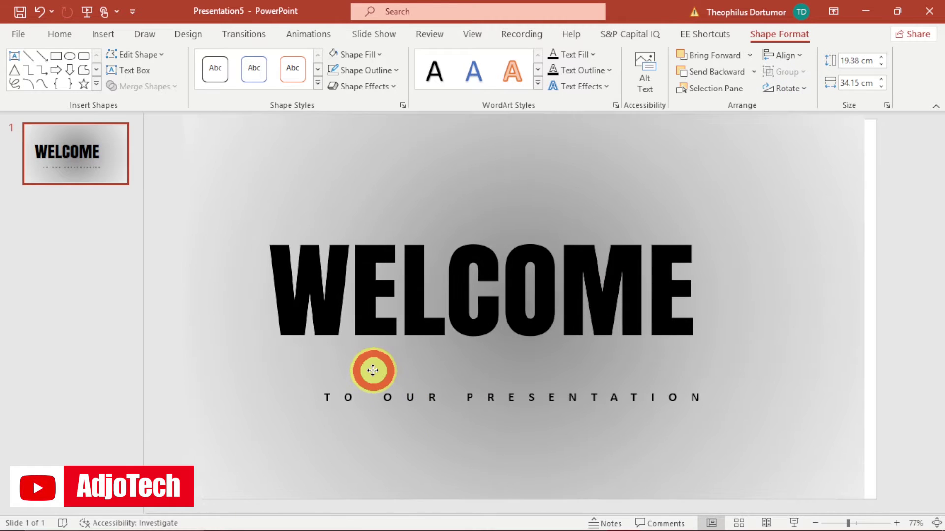
pyautogui.click(388, 376)
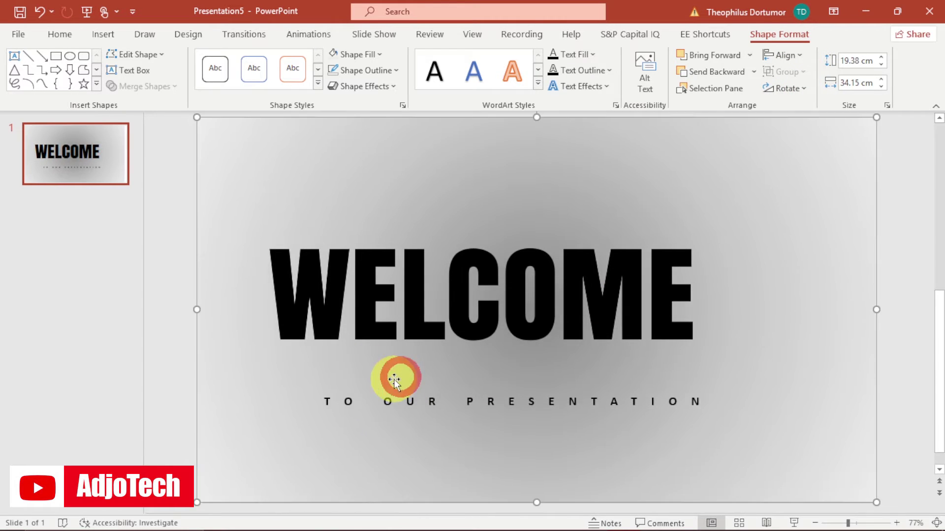
pyautogui.click(398, 398)
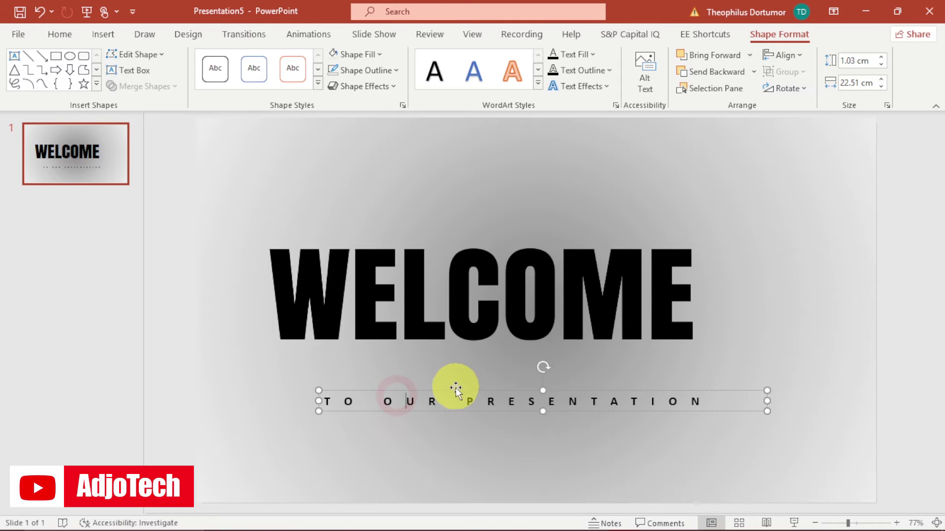
pyautogui.moveTo(455, 388); pyautogui.dragTo(421, 353)
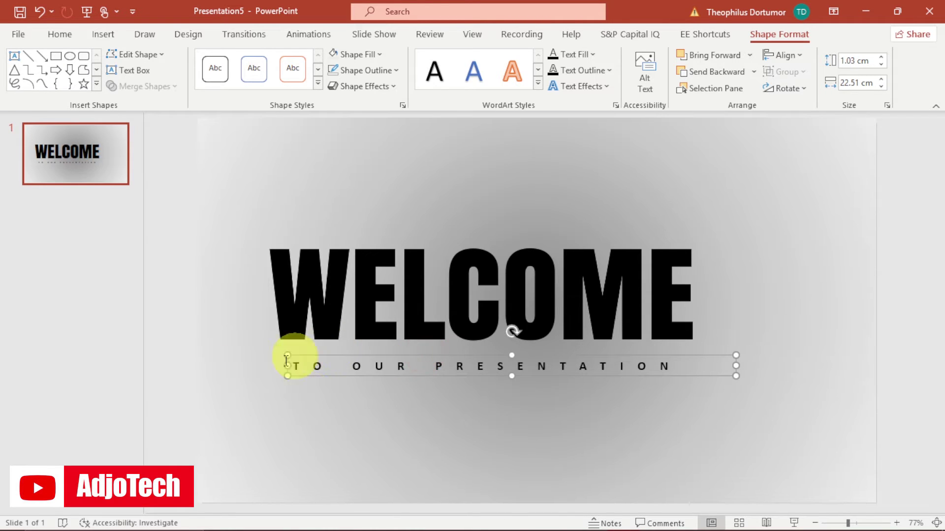
pyautogui.click(842, 523)
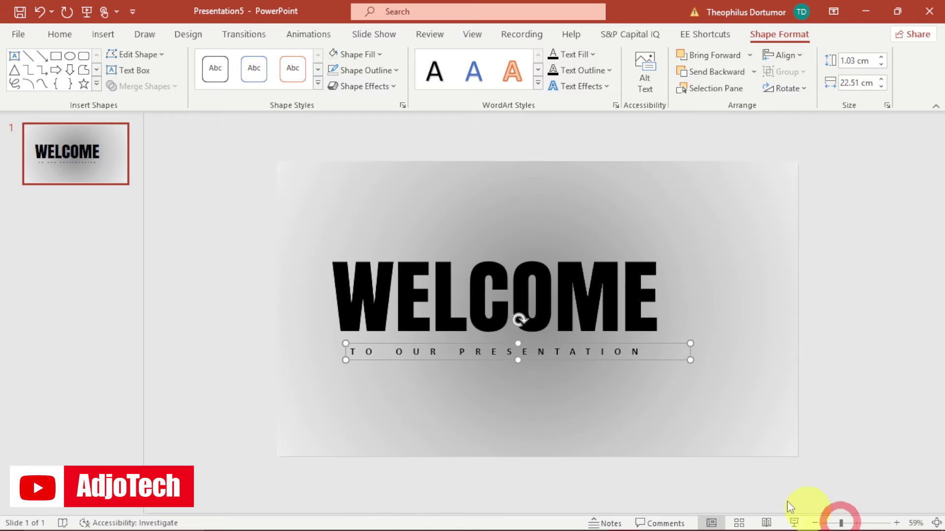
pyautogui.click(100, 37)
pyautogui.moveTo(544, 526)
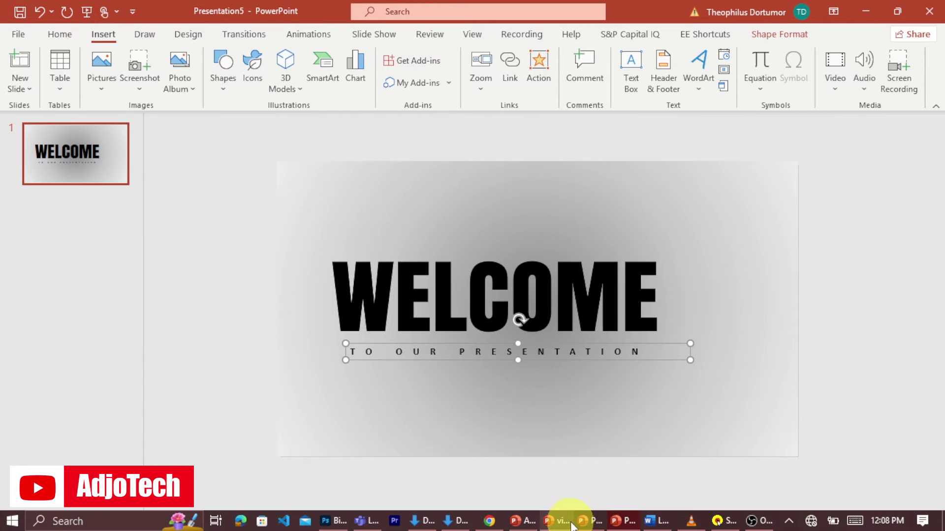
# - Check the Pexels landscape photo results in Chrome, then return to PowerPoint
pyautogui.click(489, 521)
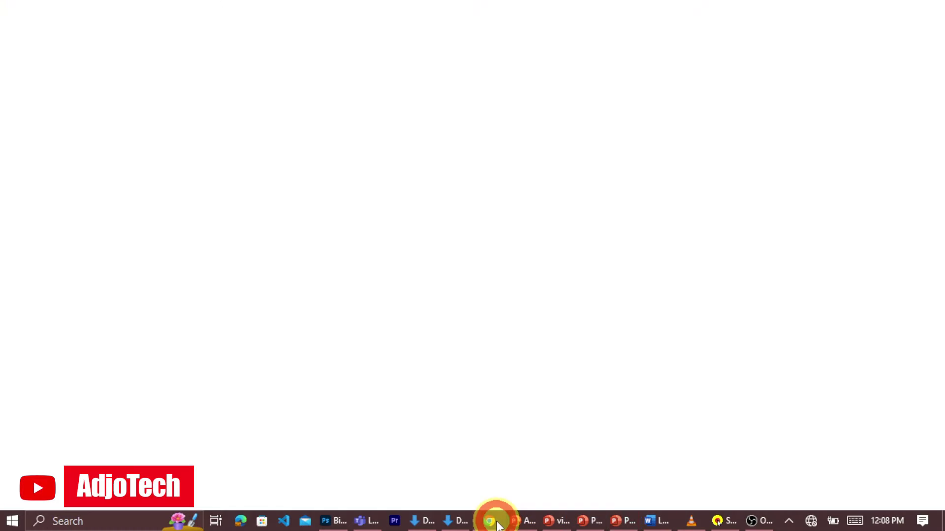
pyautogui.click(735, 14)
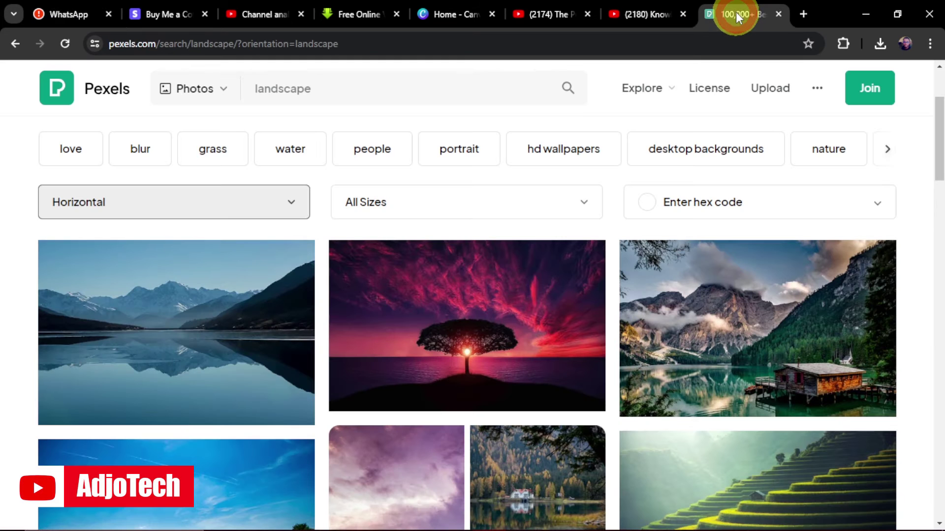
pyautogui.moveTo(937, 137); pyautogui.dragTo(938, 111)
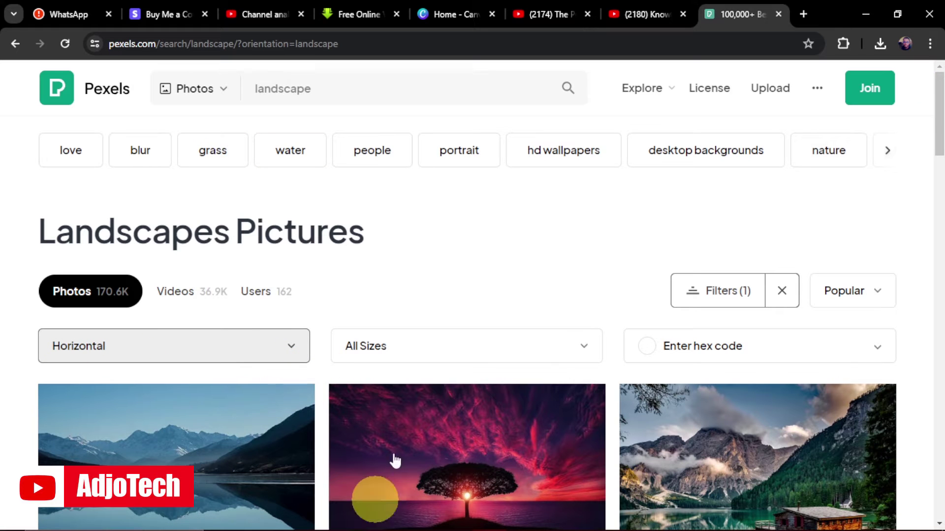
pyautogui.moveTo(473, 518)
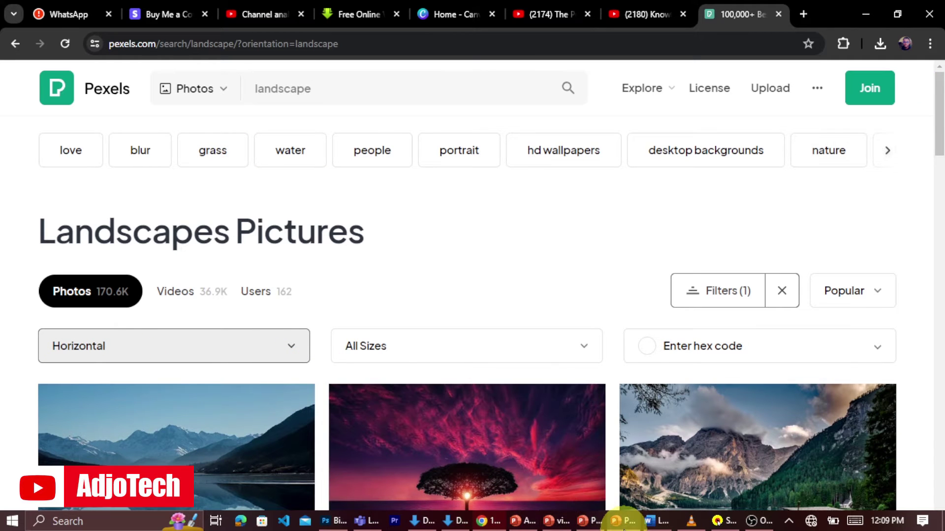
pyautogui.click(621, 521)
# - Insert pexels-photo-440731 from this device onto the slide and nudge it slightly
pyautogui.click(105, 34)
pyautogui.click(98, 87)
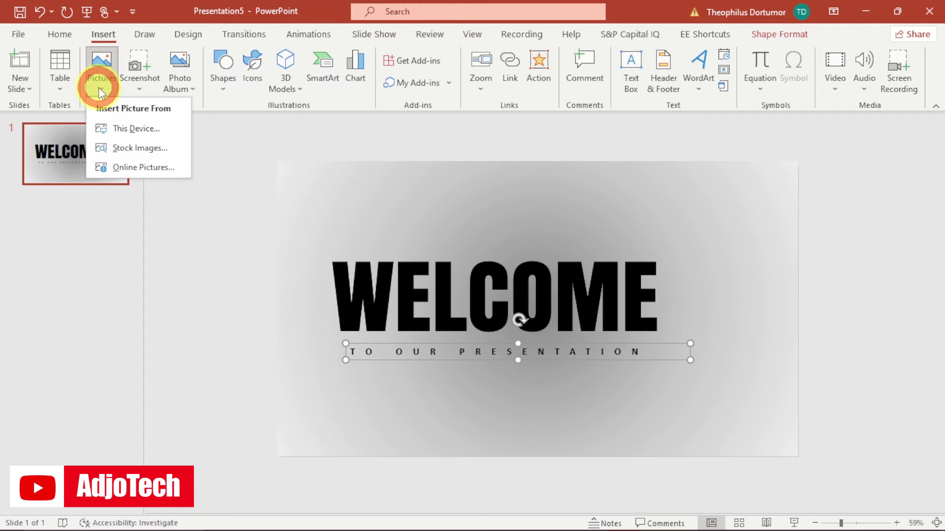
pyautogui.click(127, 127)
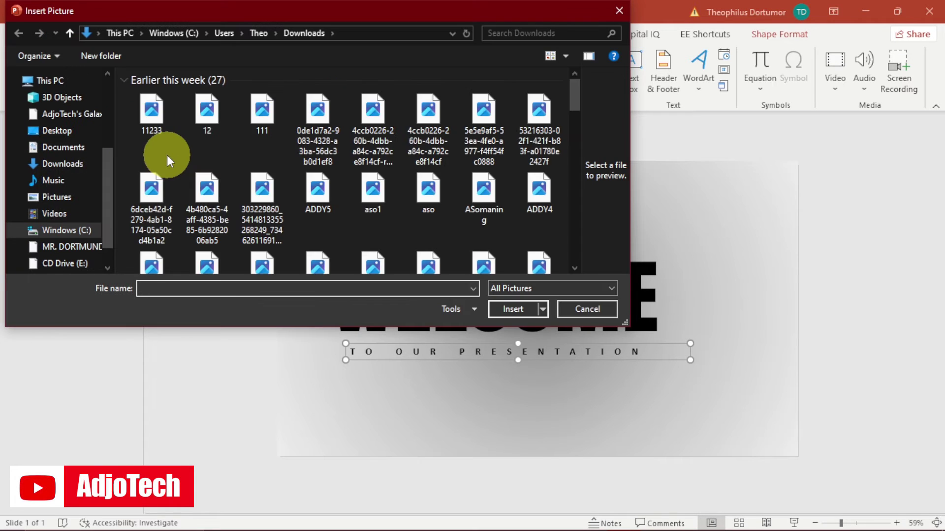
pyautogui.click(208, 107)
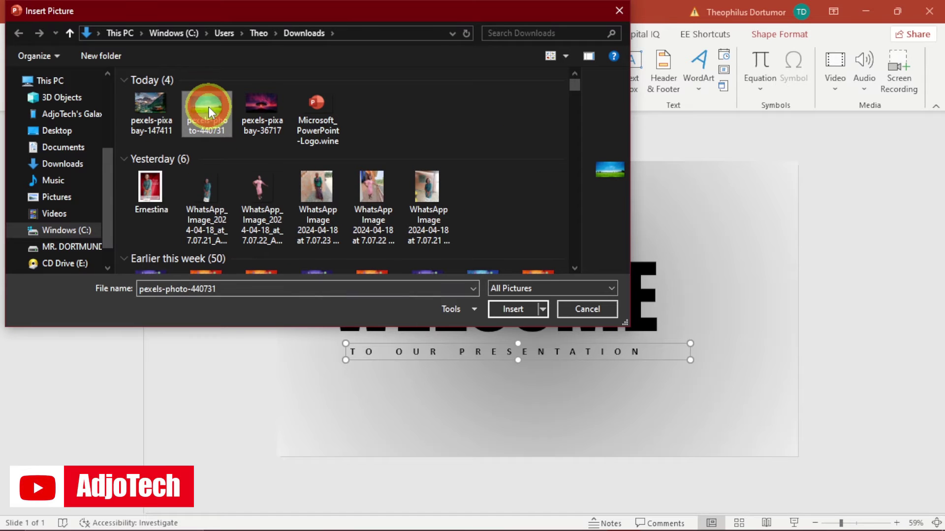
pyautogui.click(512, 309)
pyautogui.moveTo(406, 255); pyautogui.dragTo(405, 250)
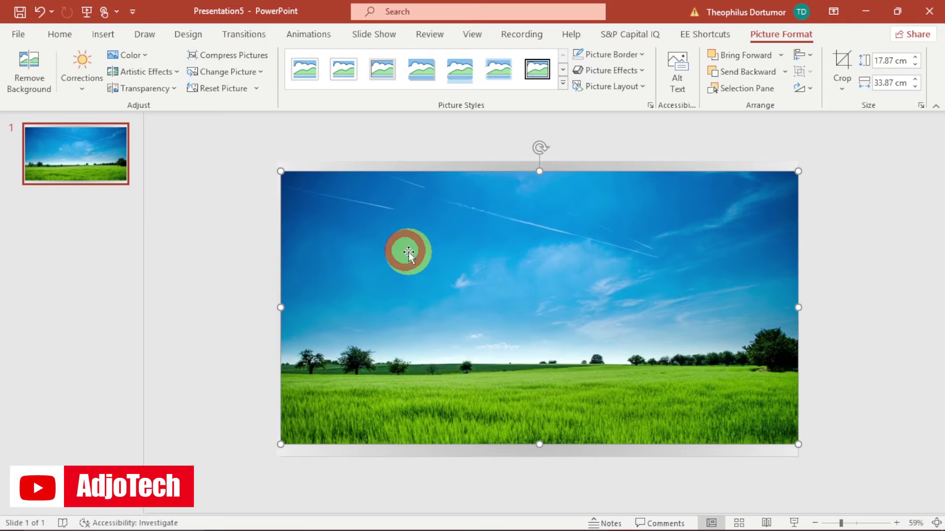
# - Send the landscape photo to the back behind the gradient rectangle and text
pyautogui.rightClick(492, 268)
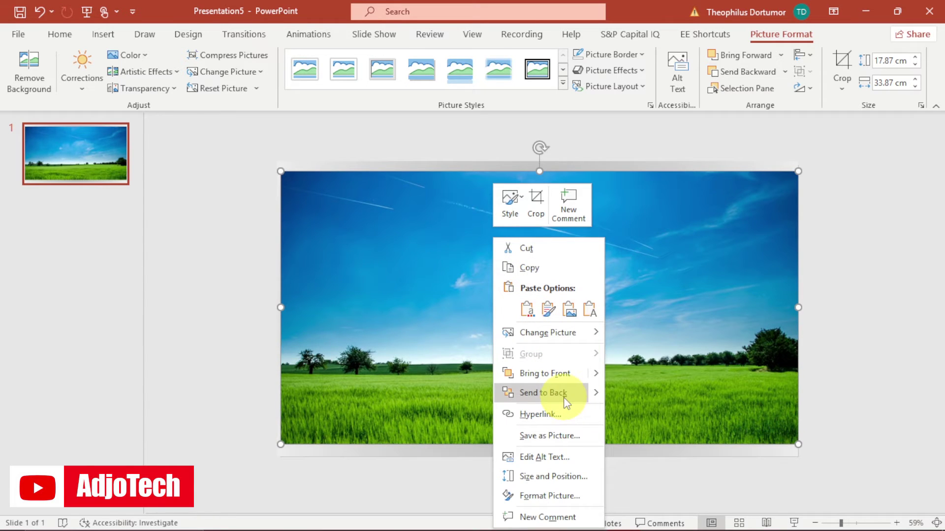
pyautogui.click(594, 392)
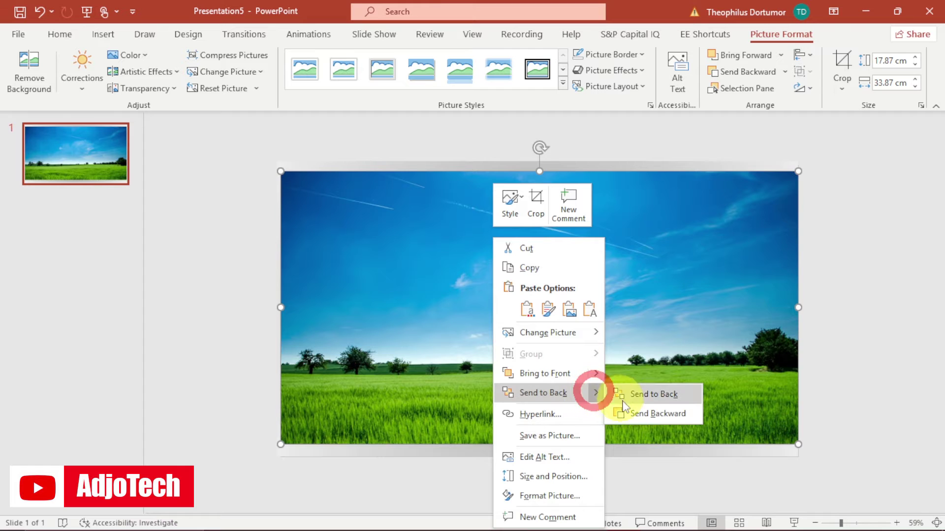
pyautogui.click(649, 394)
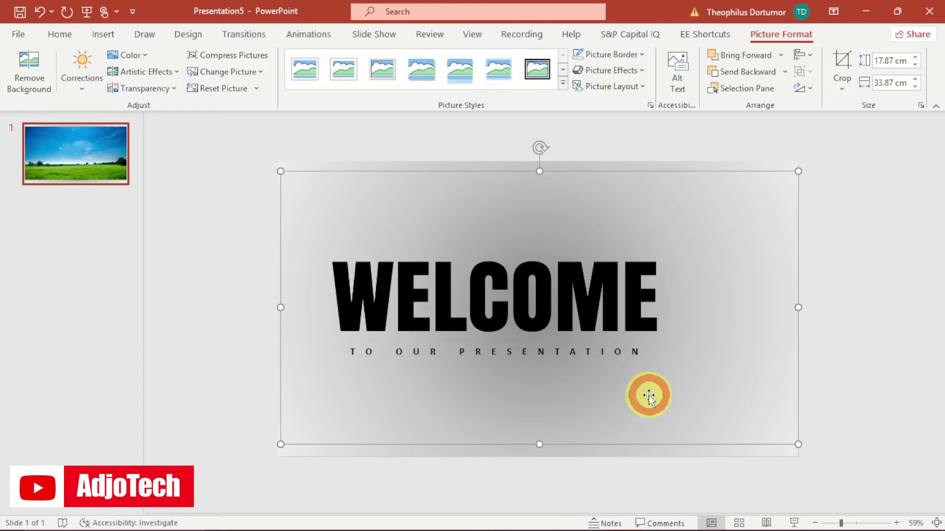
pyautogui.click(416, 296)
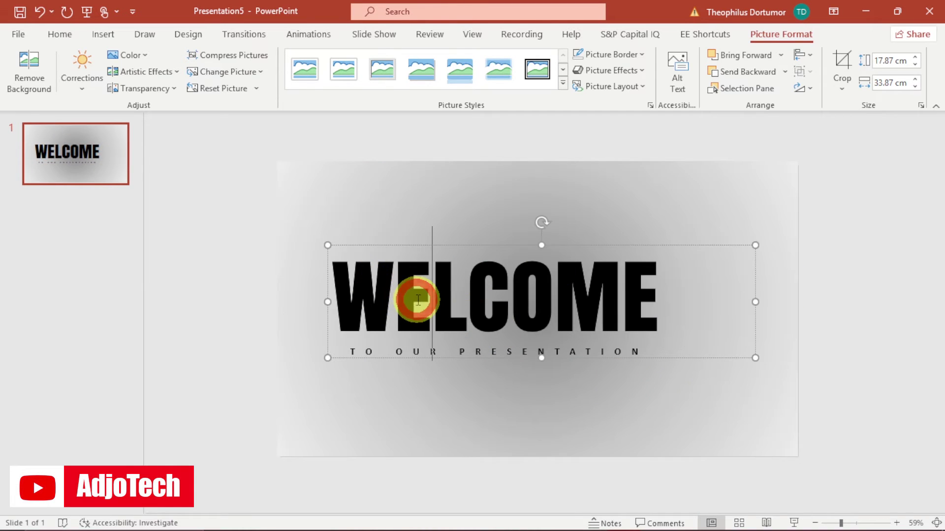
# - Subtract the WELCOME and TO OUR PRESENTATION text boxes from the grey background shape
pyautogui.click(496, 248)
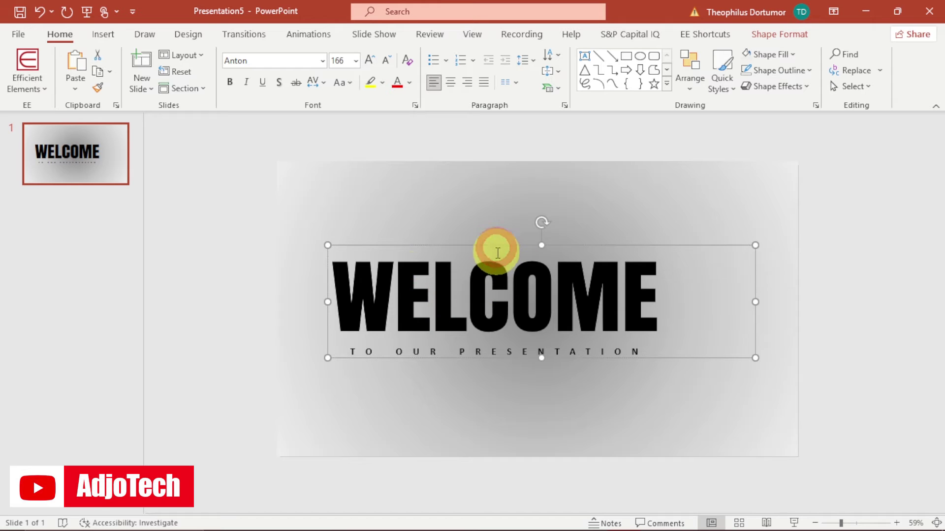
pyautogui.click(413, 208)
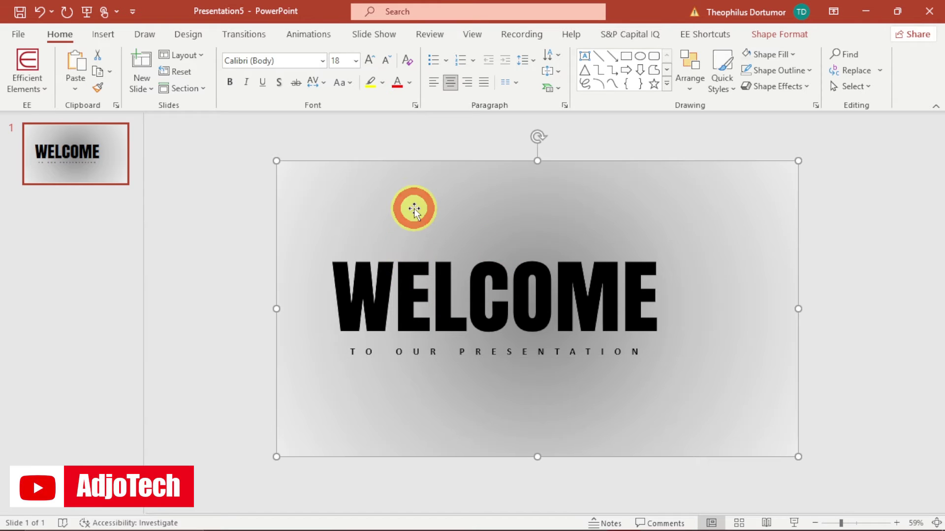
pyautogui.keyDown('shift'); pyautogui.click(415, 260); pyautogui.keyUp('shift')
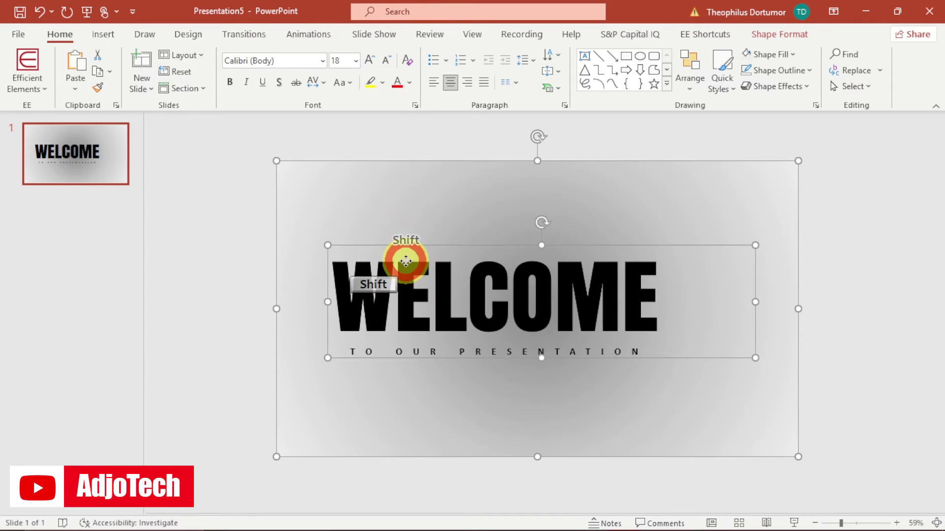
pyautogui.keyDown('shift'); pyautogui.click(400, 353); pyautogui.keyUp('shift')
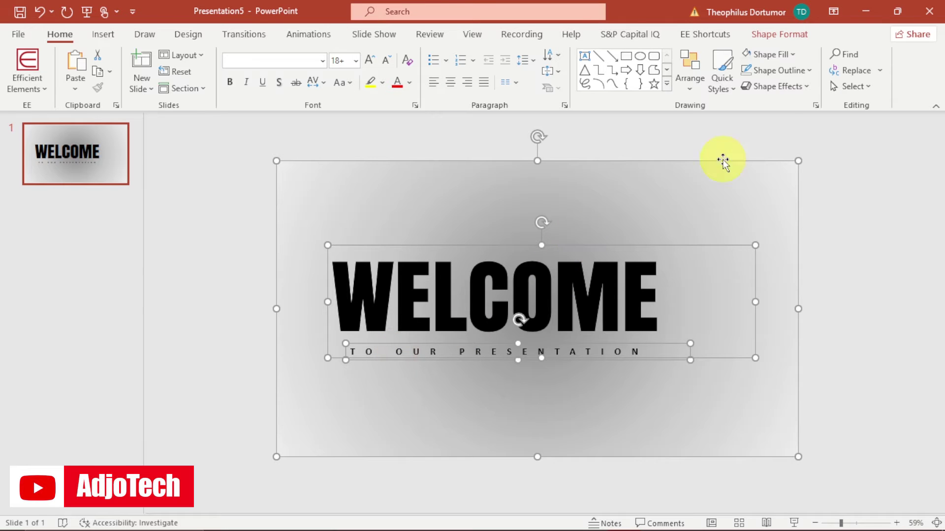
pyautogui.click(776, 34)
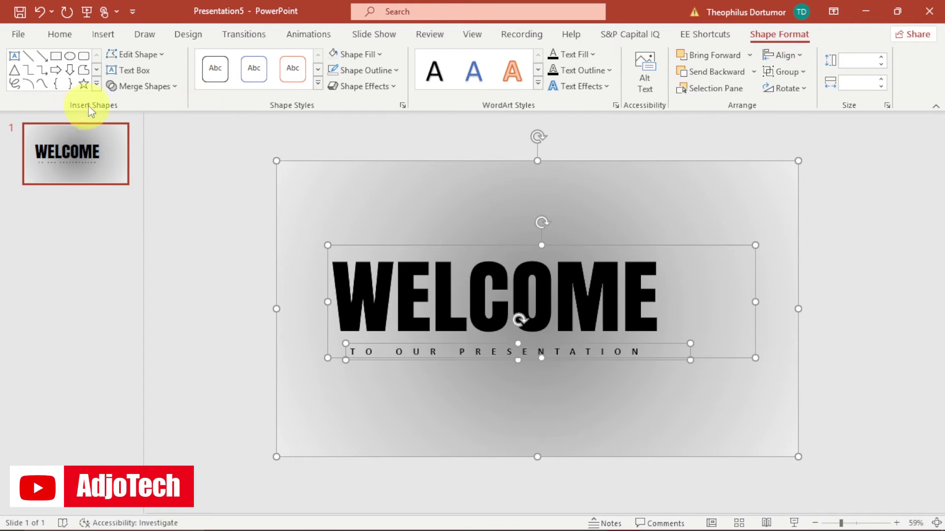
pyautogui.click(177, 86)
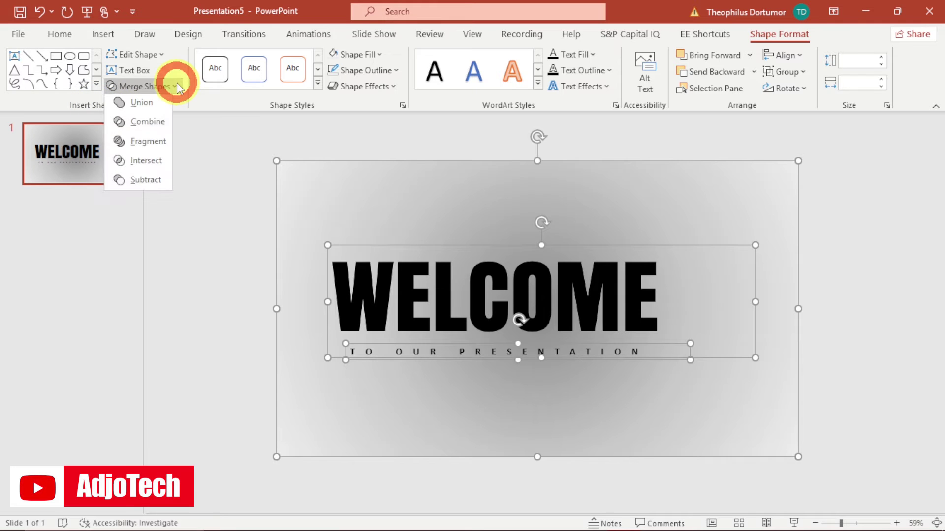
pyautogui.click(137, 182)
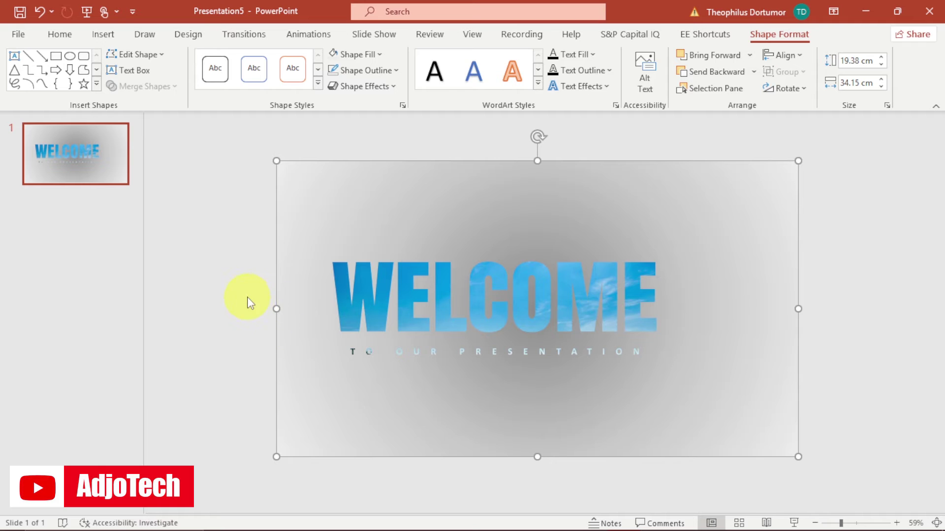
pyautogui.click(261, 213)
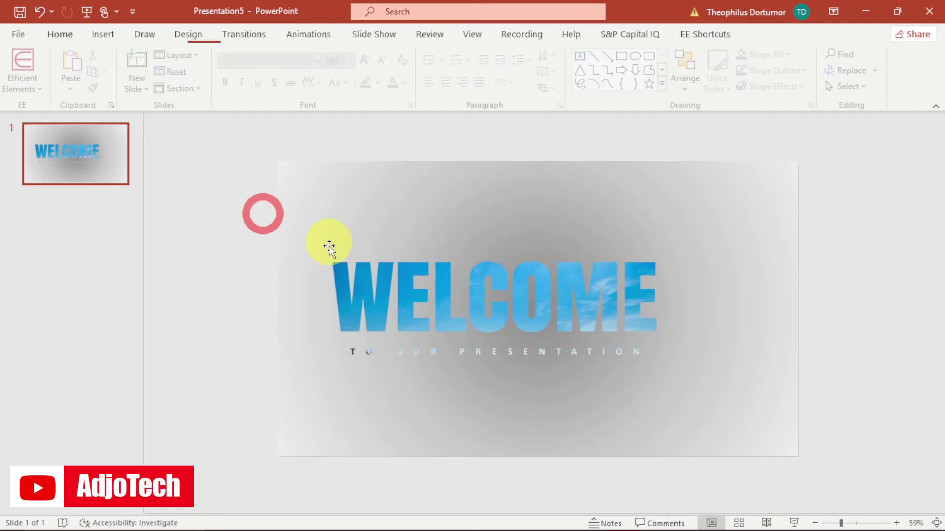
# - Insert the pexels-pixabay-36717 sunset picture and move it toward the right
pyautogui.click(104, 35)
pyautogui.click(100, 87)
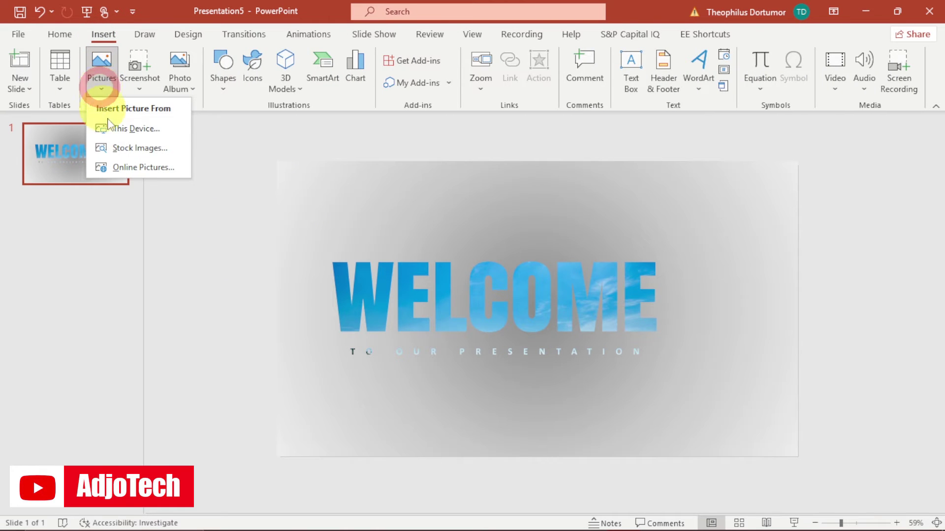
pyautogui.click(123, 130)
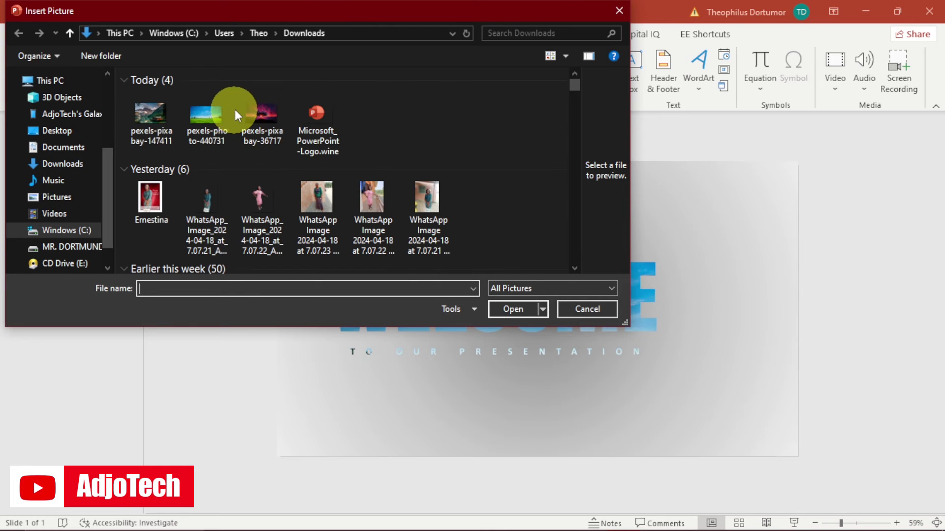
pyautogui.click(254, 126)
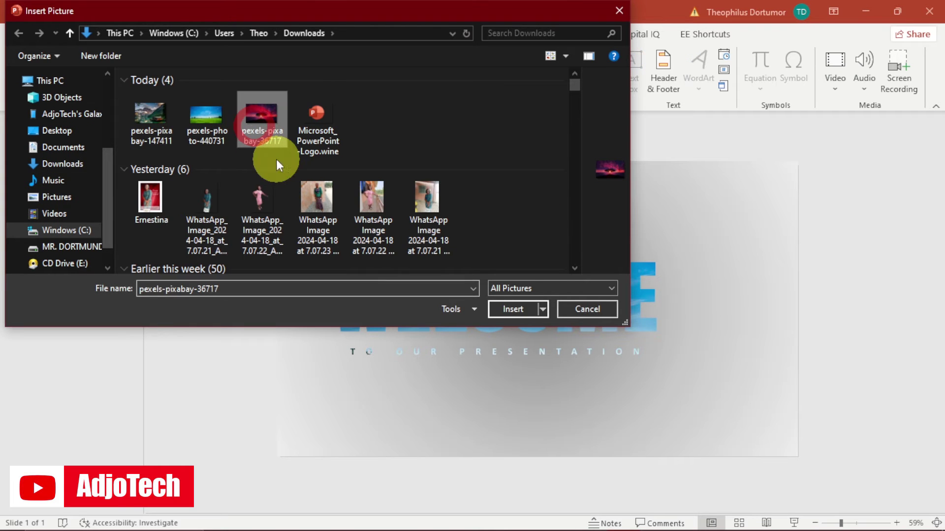
pyautogui.click(511, 315)
pyautogui.moveTo(432, 320); pyautogui.dragTo(568, 311)
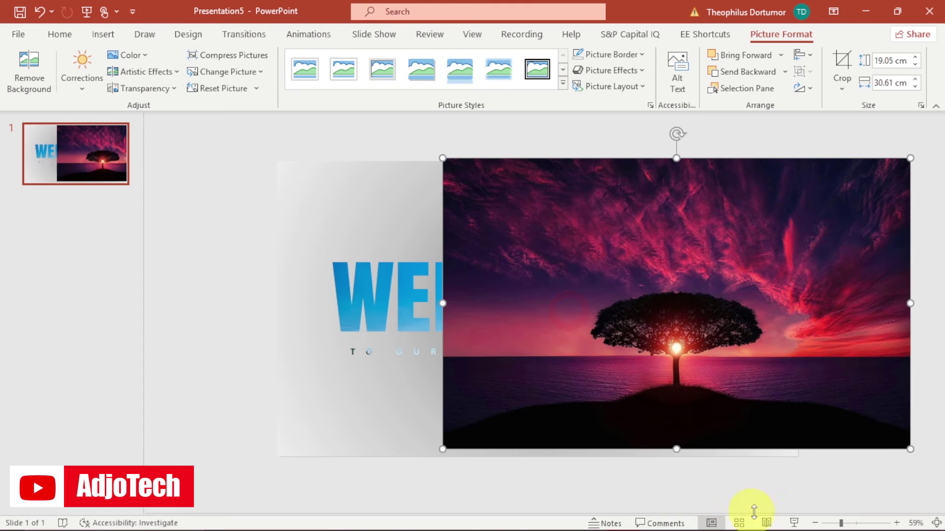
# - Zoom out and move the sunset picture completely off the slide to the right
pyautogui.click(835, 525)
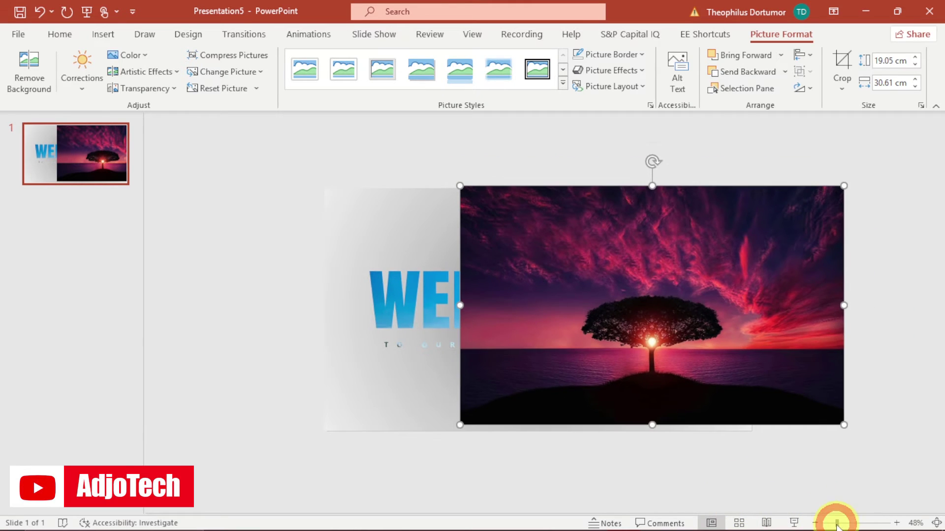
pyautogui.click(831, 525)
pyautogui.moveTo(553, 325); pyautogui.dragTo(772, 328)
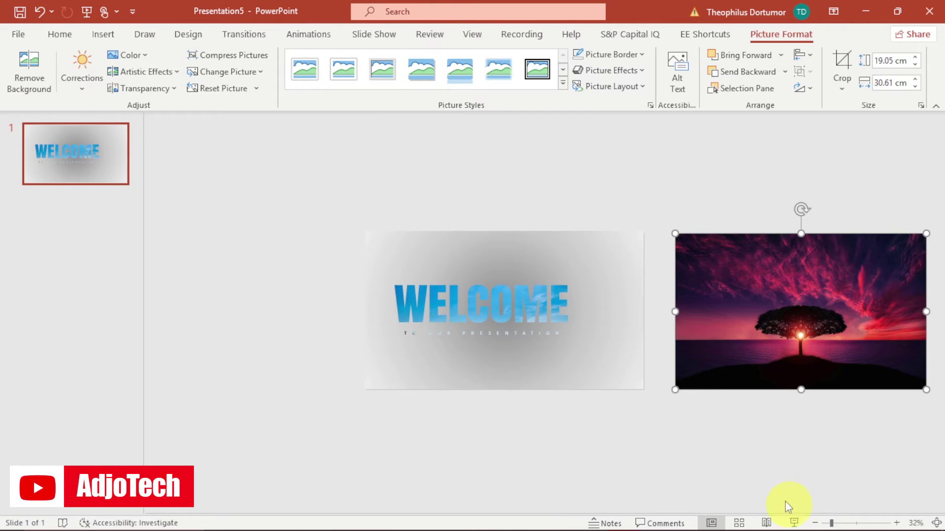
pyautogui.moveTo(748, 318)
pyautogui.mouseDown()
pyautogui.moveTo(738, 316)
pyautogui.moveTo(747, 317)
pyautogui.mouseUp()
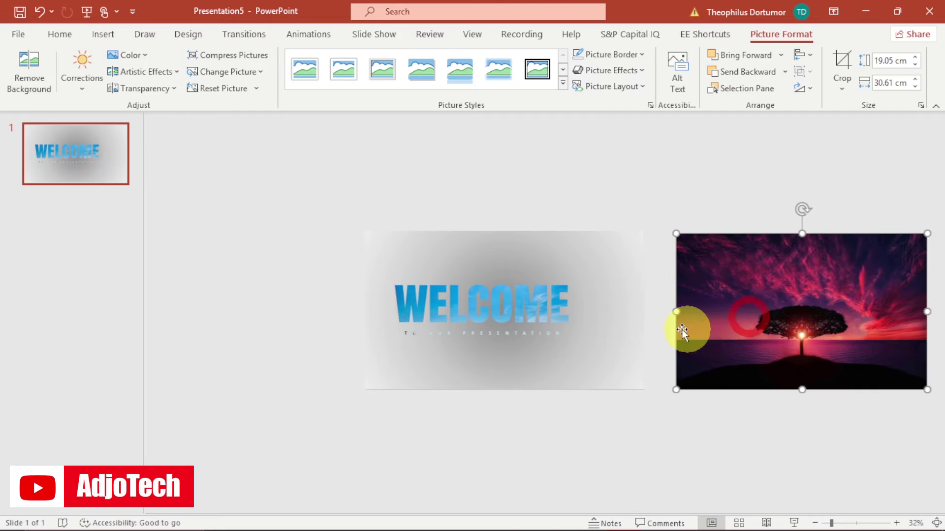
# - Select the WELCOME frame and bring up the Shape Effects list on Shape Format
pyautogui.click(561, 249)
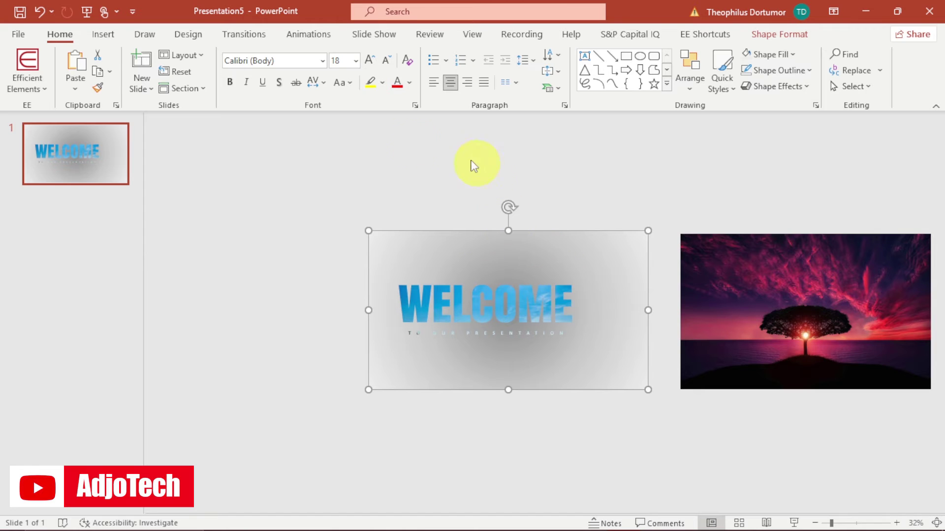
pyautogui.click(778, 36)
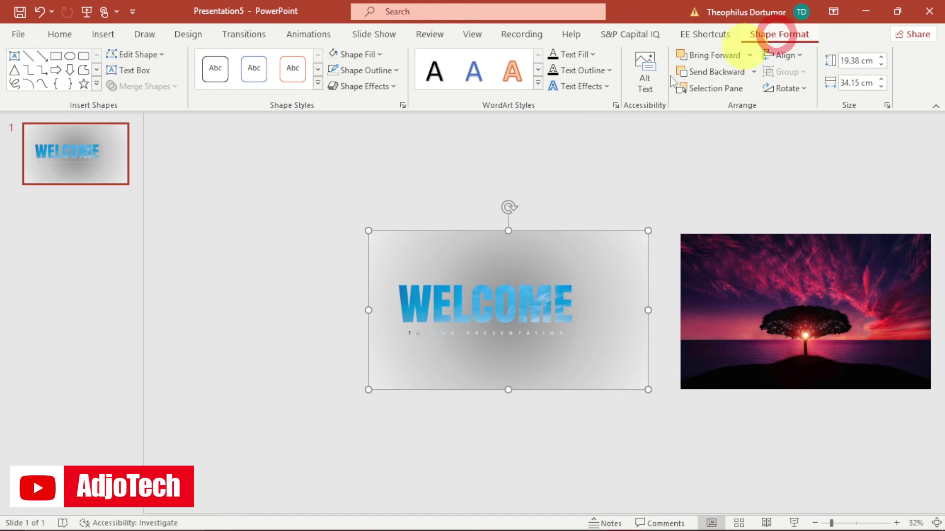
pyautogui.click(394, 86)
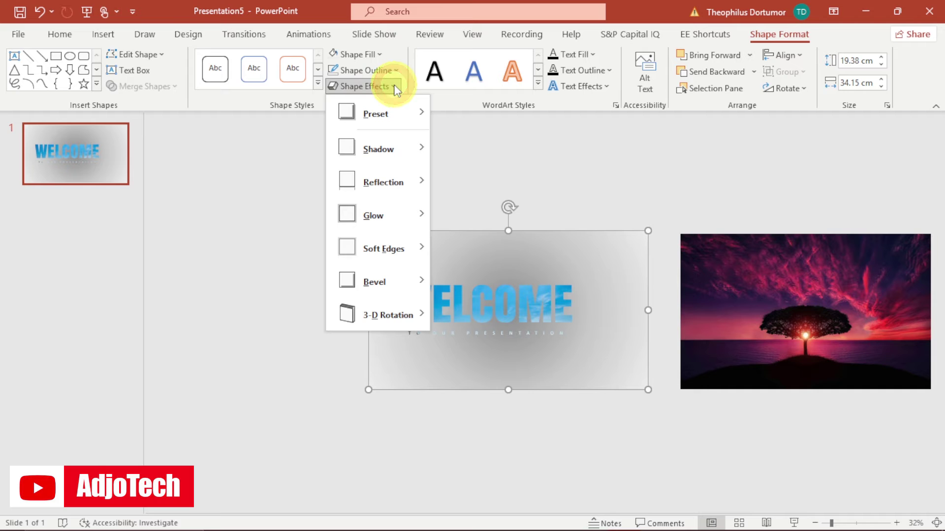
# - Give WELCOME an Outer Offset: Center shadow and drag the sunset photo over the slide's right side
pyautogui.moveTo(379, 148)
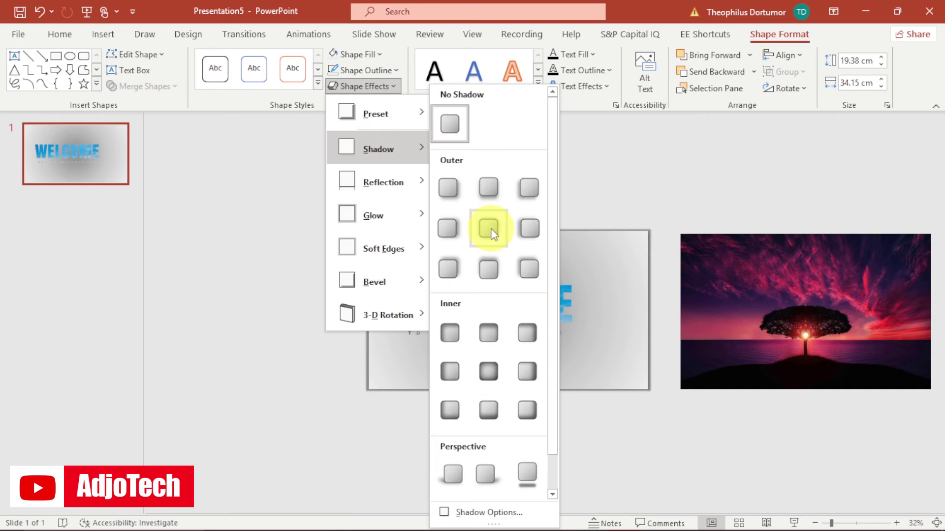
pyautogui.click(493, 234)
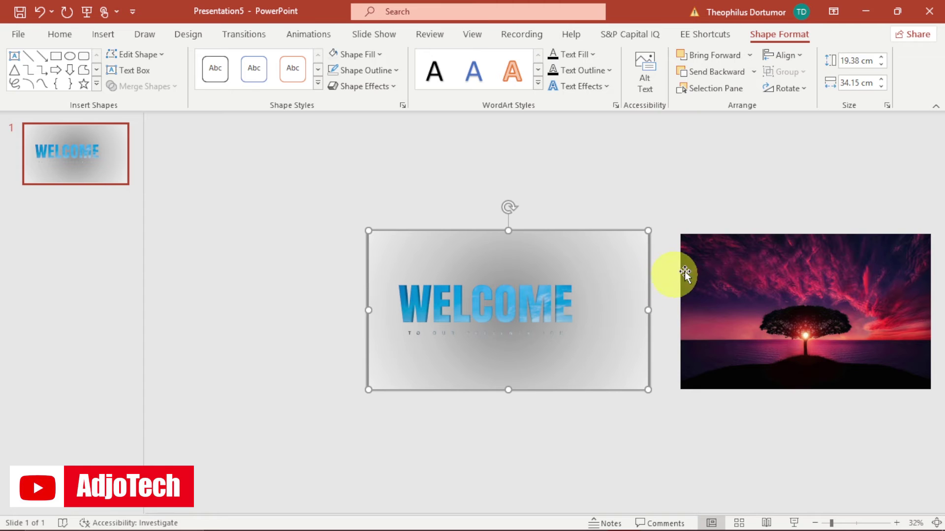
pyautogui.click(724, 266)
pyautogui.moveTo(747, 285); pyautogui.dragTo(641, 290)
# - Send the sunset picture backward one layer and return it beside the slide's right edge
pyautogui.click(631, 278)
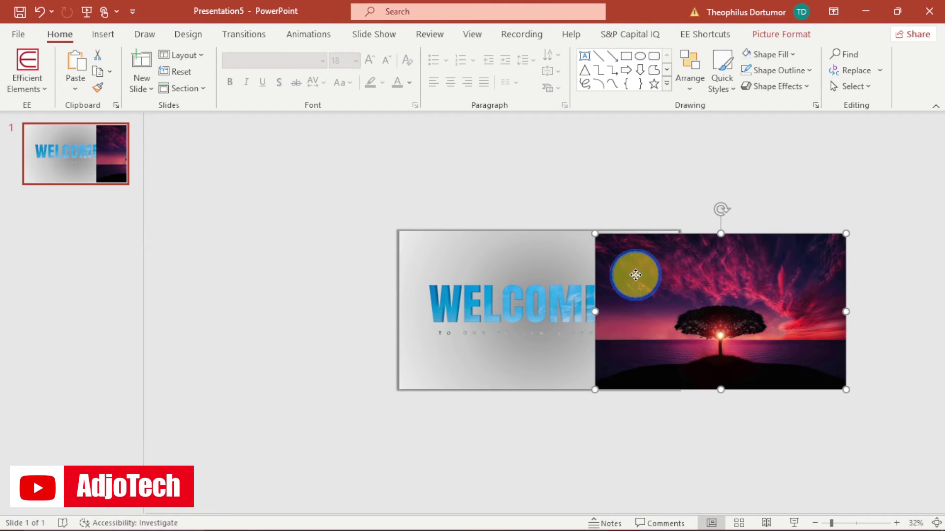
pyautogui.rightClick(635, 275)
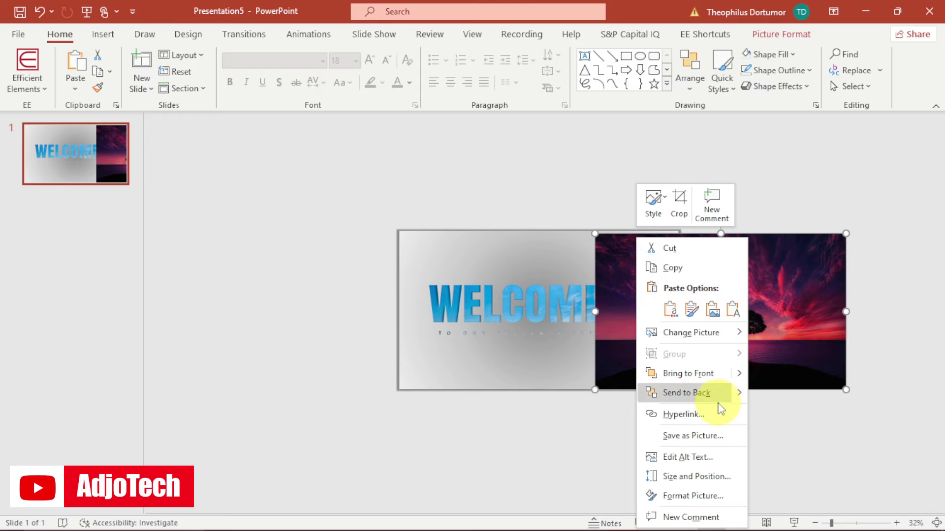
pyautogui.moveTo(742, 393)
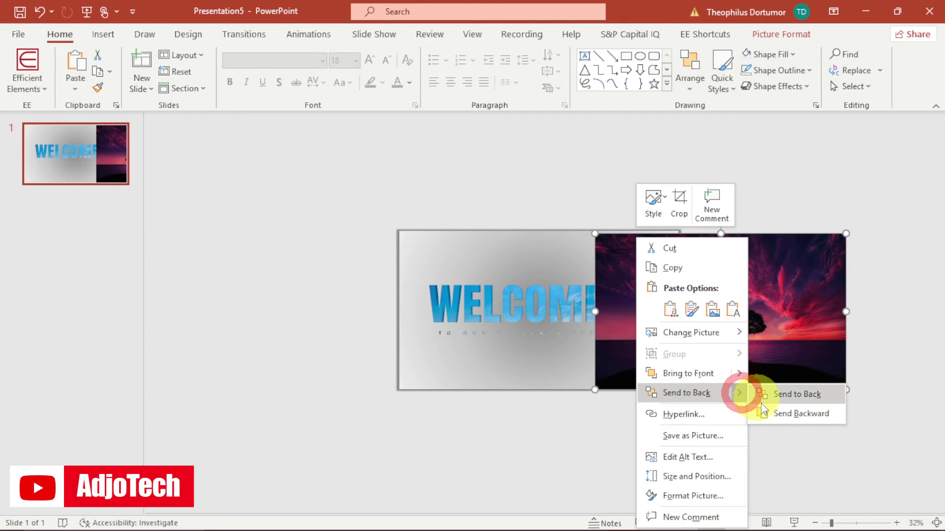
pyautogui.click(777, 416)
pyautogui.moveTo(757, 318); pyautogui.dragTo(876, 313)
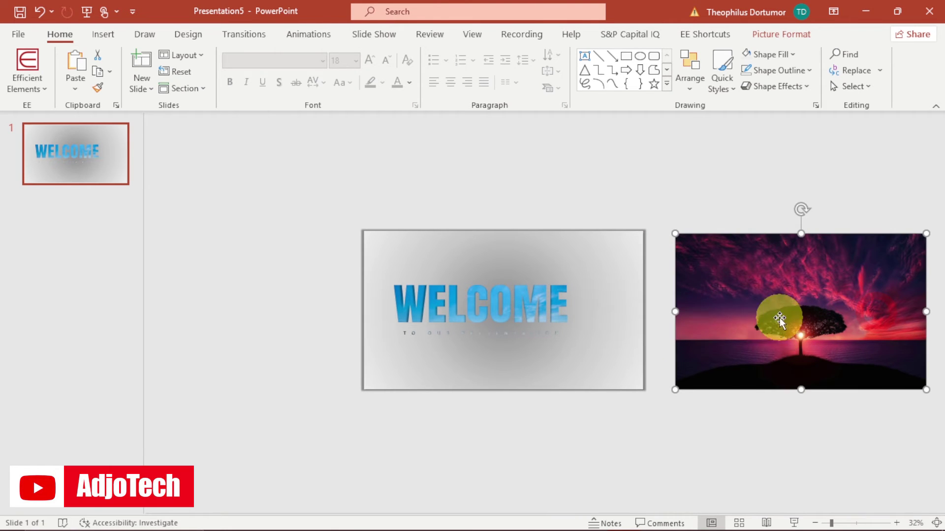
pyautogui.click(713, 293)
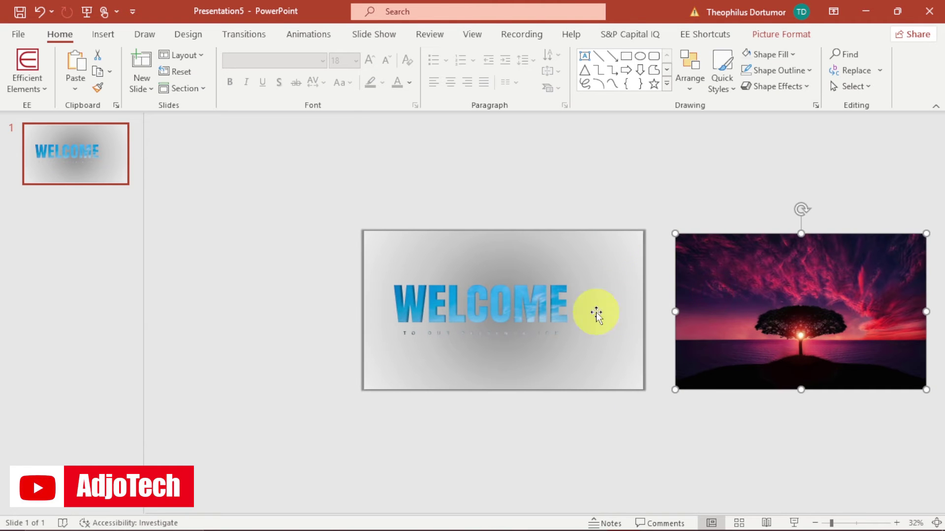
# - Draw a thin, tall rectangle on the slide with the Insert Shapes rectangle tool
pyautogui.click(104, 37)
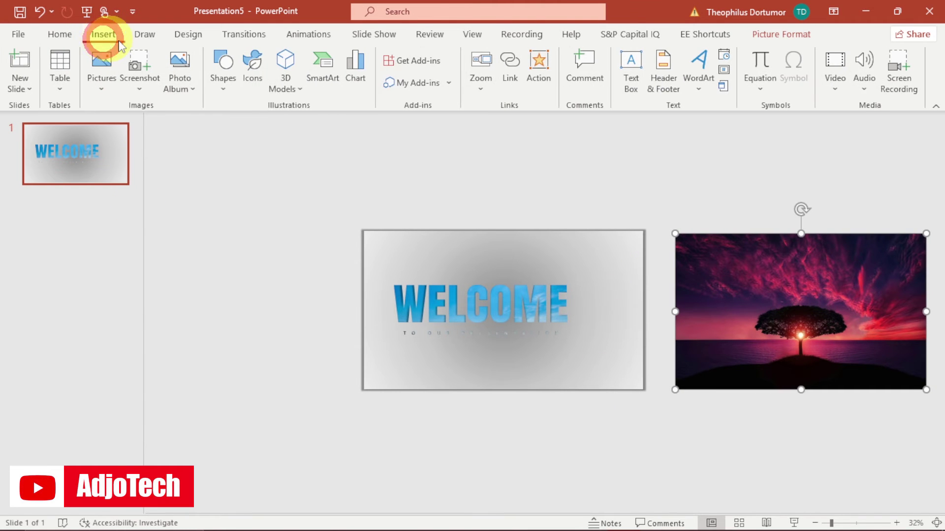
pyautogui.click(223, 90)
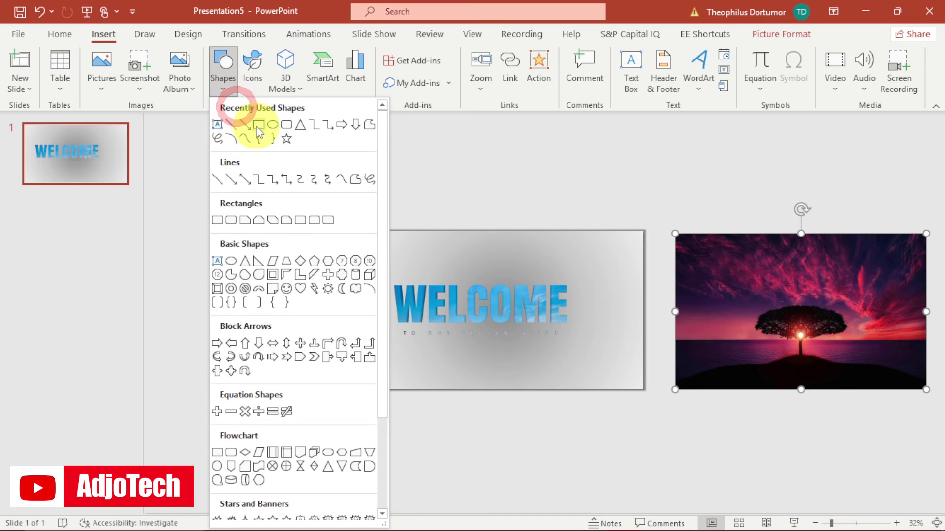
pyautogui.click(257, 126)
pyautogui.moveTo(595, 262); pyautogui.dragTo(602, 349)
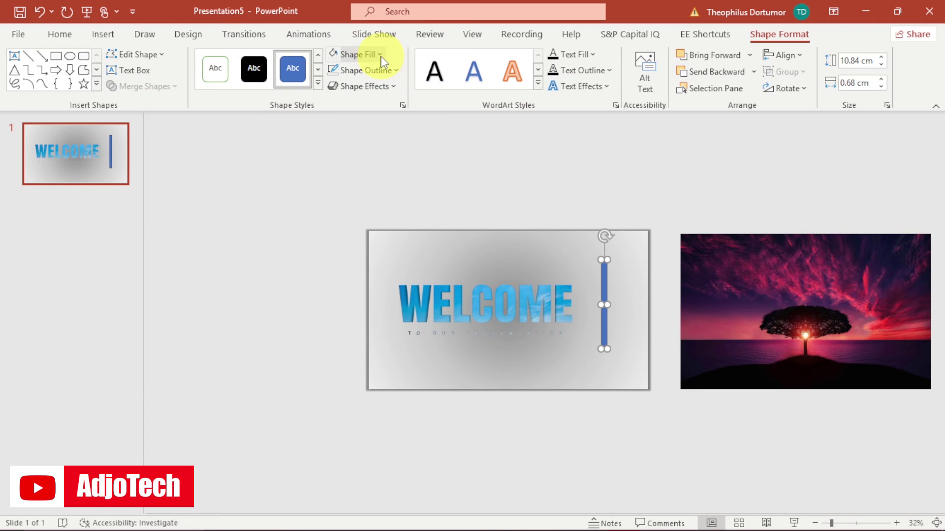
# - Give the bar no outline and a black fill, then place it right of the slide
pyautogui.click(379, 55)
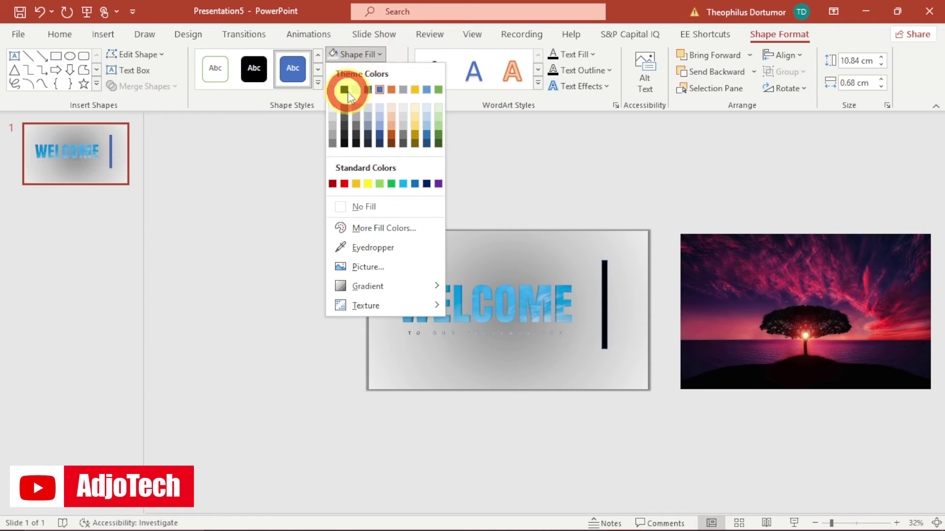
pyautogui.click(395, 53)
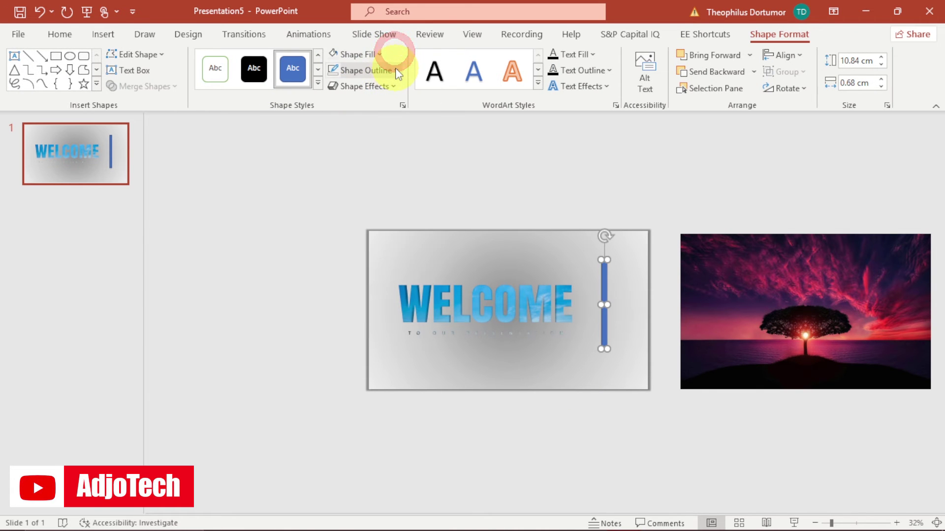
pyautogui.click(397, 70)
pyautogui.click(380, 223)
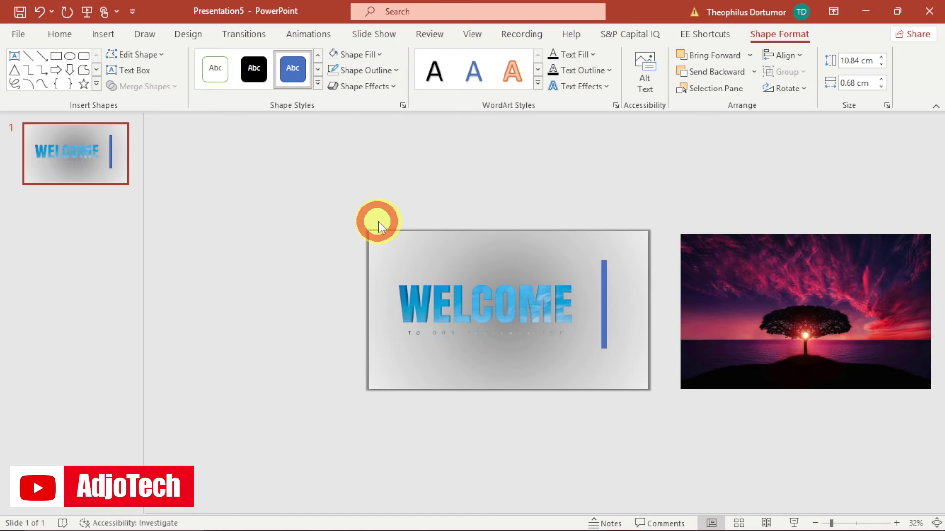
pyautogui.click(379, 54)
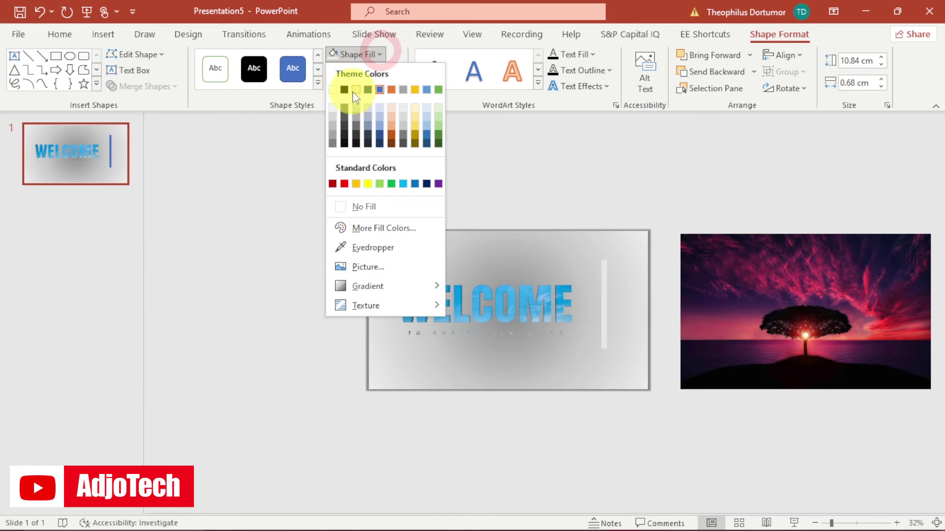
pyautogui.click(344, 90)
pyautogui.moveTo(606, 305); pyautogui.dragTo(665, 305)
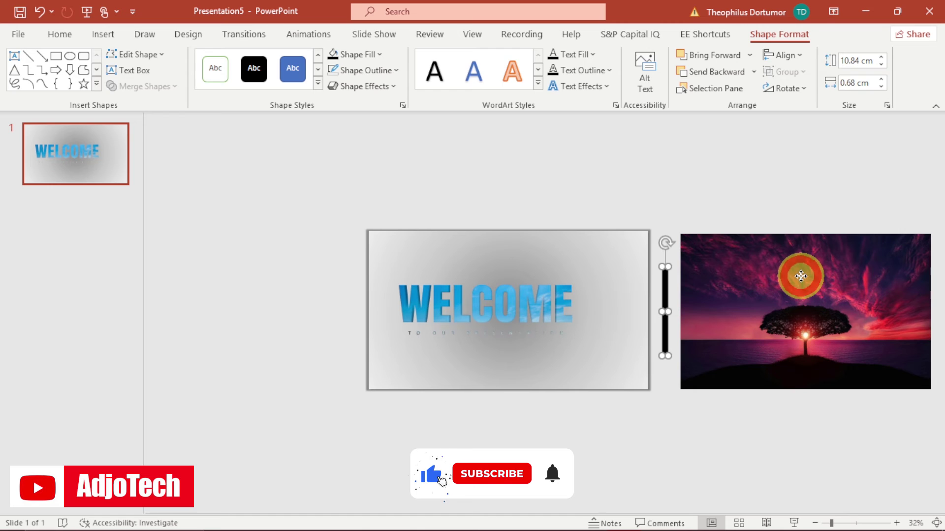
pyautogui.click(802, 276)
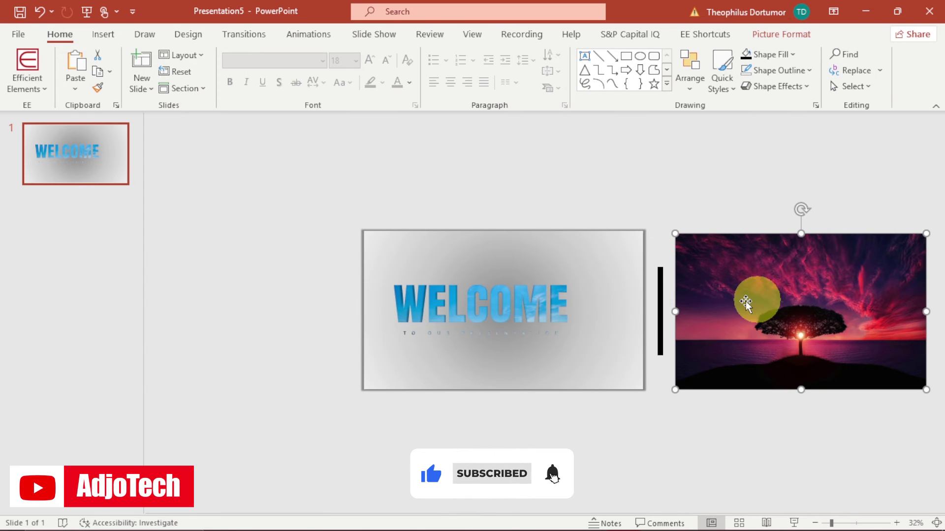
# - Add a Lines motion path to the bar and photo, directed Left, duration 06.00
pyautogui.keyDown('shift'); pyautogui.click(661, 295); pyautogui.keyUp('shift')
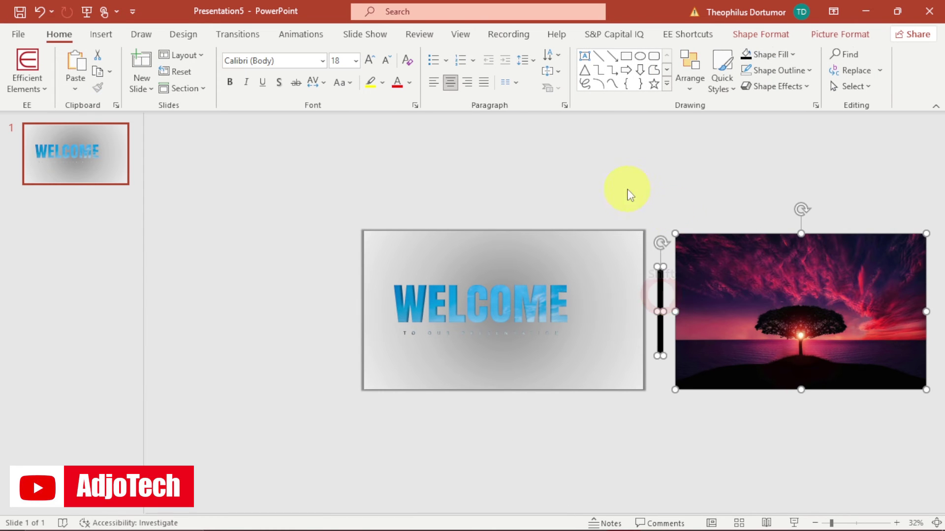
pyautogui.click(302, 35)
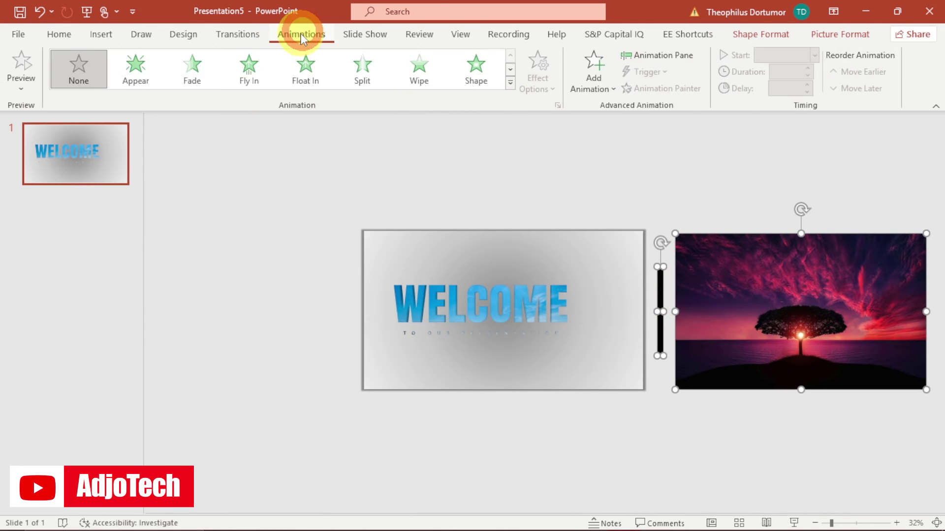
pyautogui.click(599, 76)
pyautogui.moveTo(860, 185); pyautogui.dragTo(854, 337)
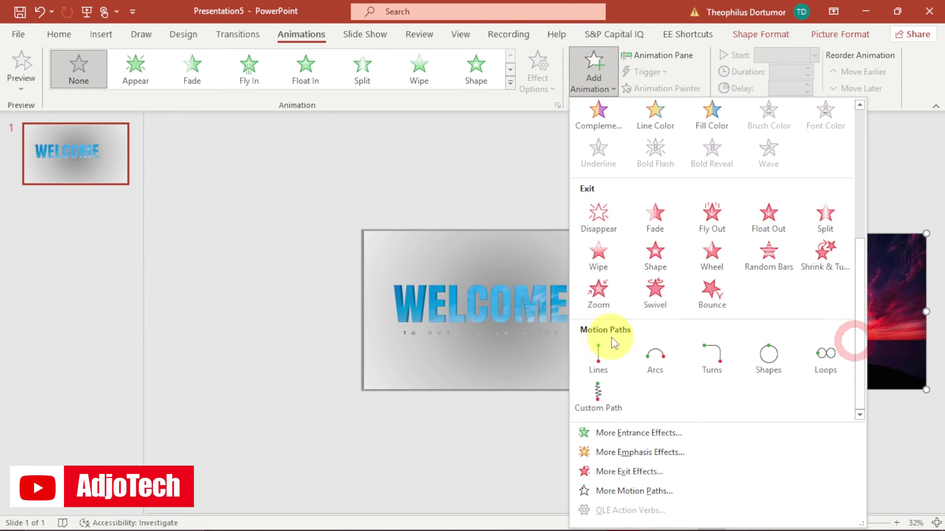
pyautogui.click(599, 357)
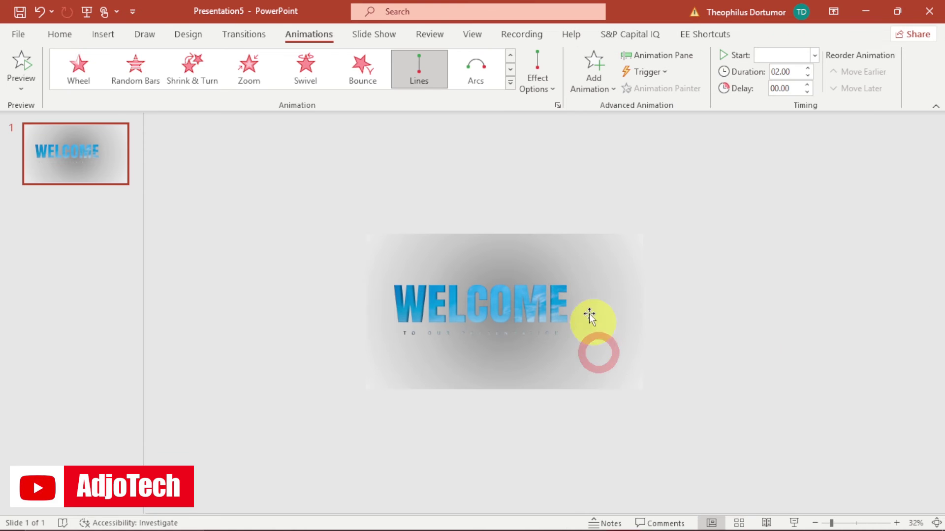
pyautogui.click(551, 89)
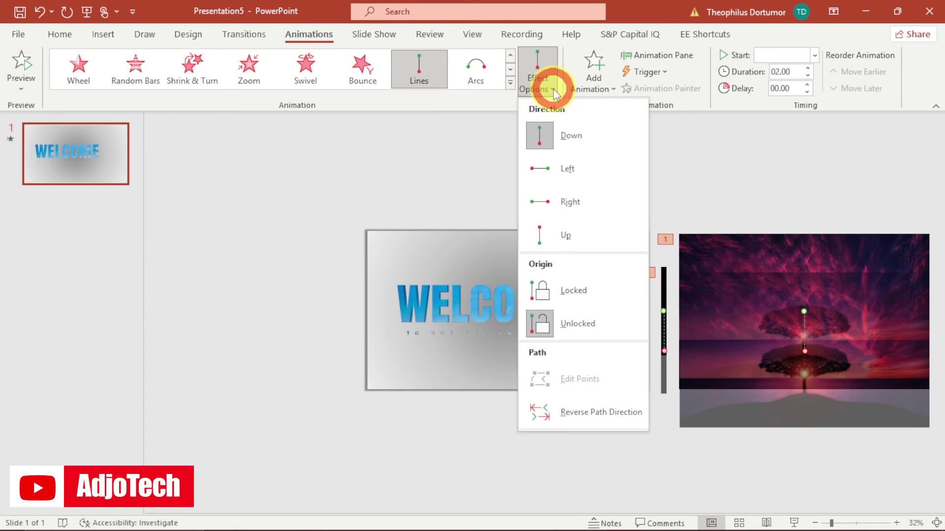
pyautogui.click(575, 170)
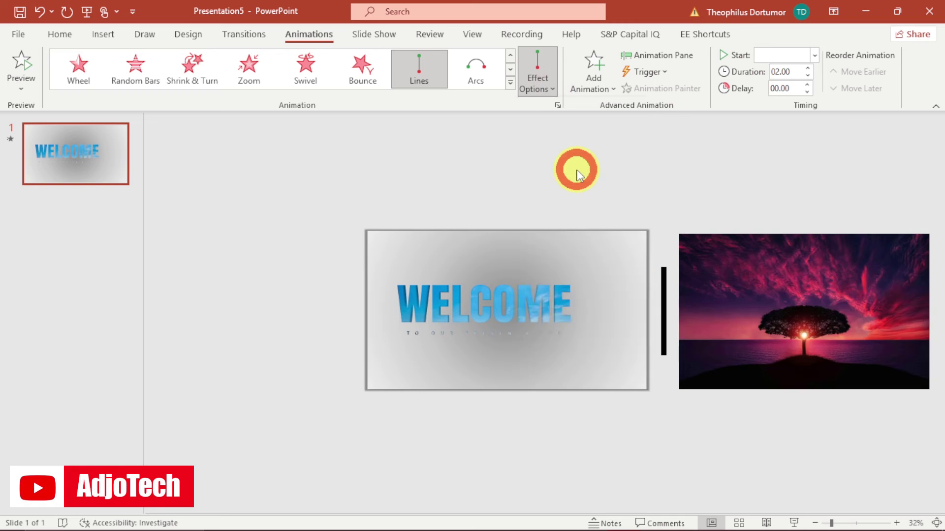
pyautogui.click(781, 72)
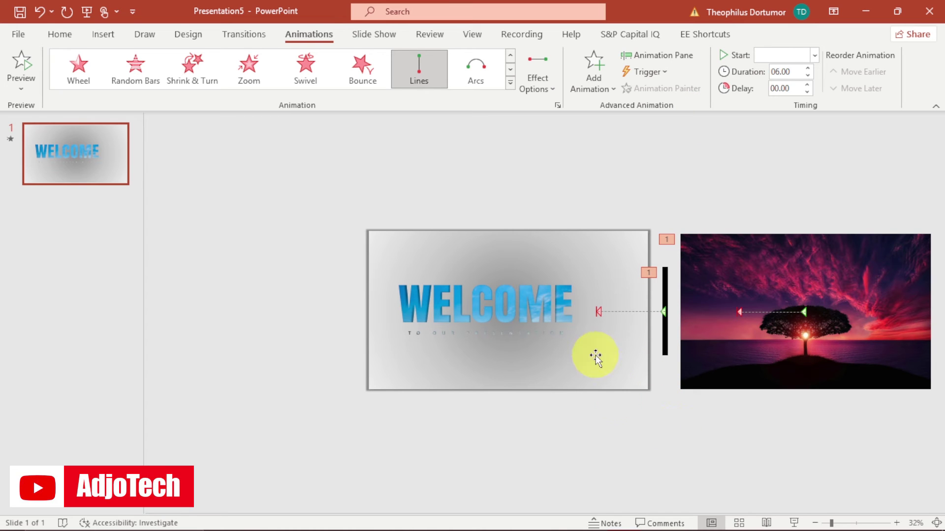
pyautogui.click(594, 311)
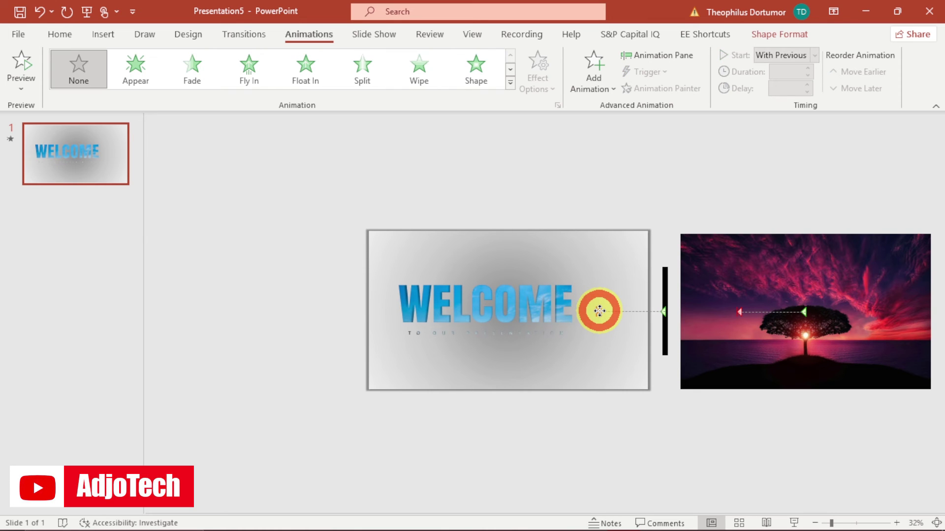
# - Extend the black bar's motion path leftward to the slide's left edge
pyautogui.click(597, 310)
pyautogui.click(597, 310)
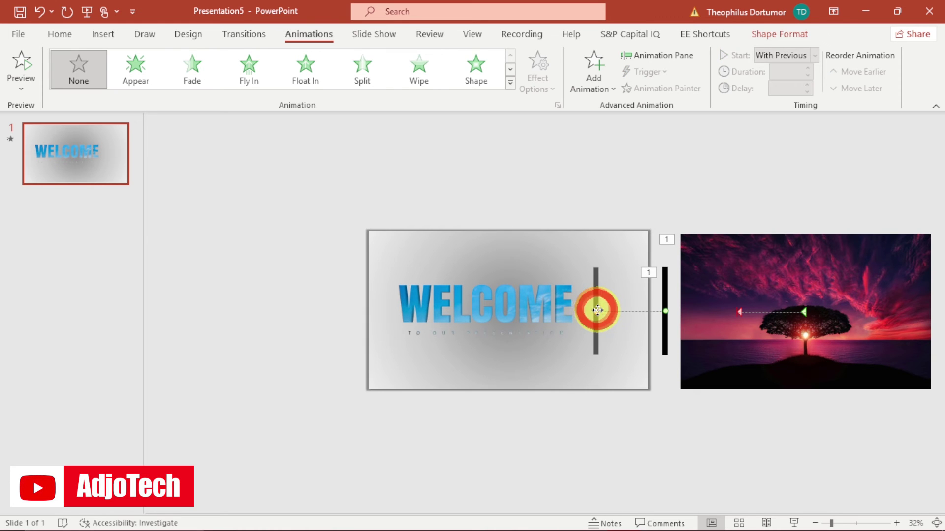
pyautogui.moveTo(597, 310); pyautogui.dragTo(384, 302)
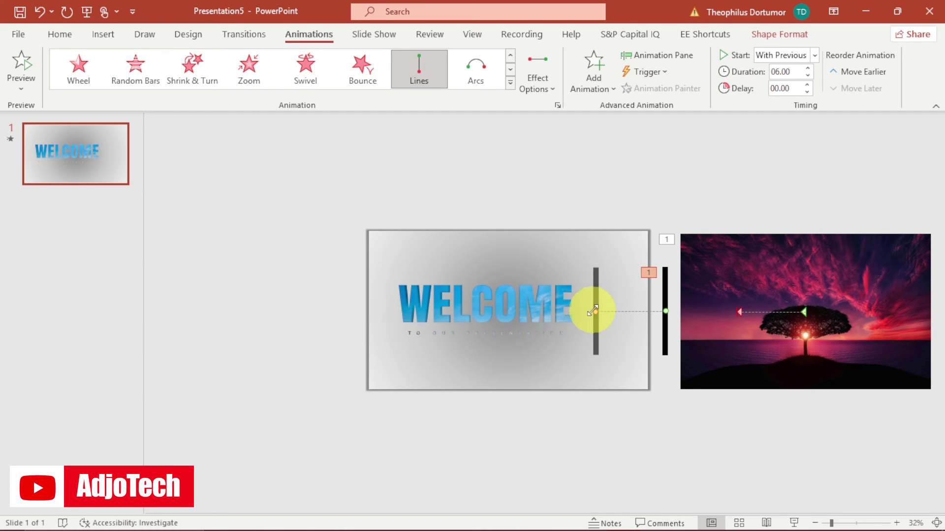
pyautogui.moveTo(594, 310); pyautogui.dragTo(376, 305)
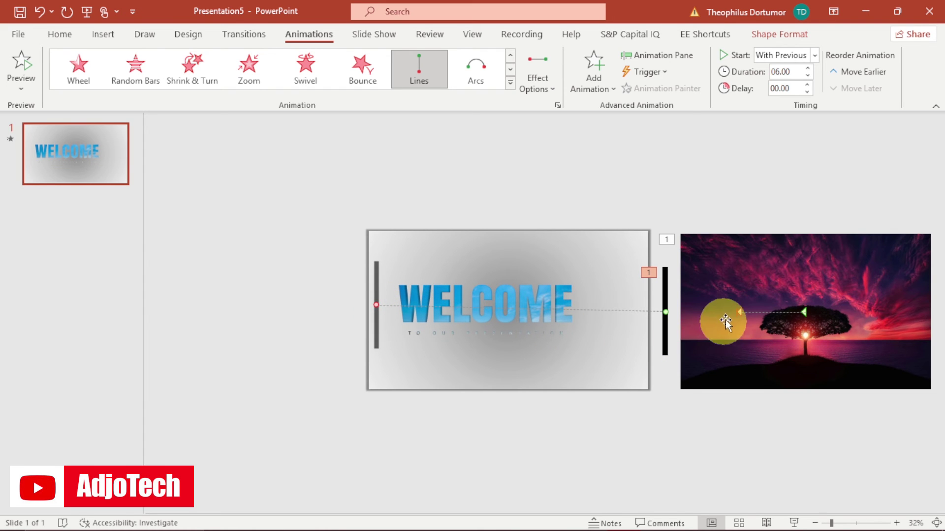
# - Undo an accidental picture move, drag the picture's path end left, then recheck the bar's path
pyautogui.moveTo(740, 312); pyautogui.dragTo(607, 316)
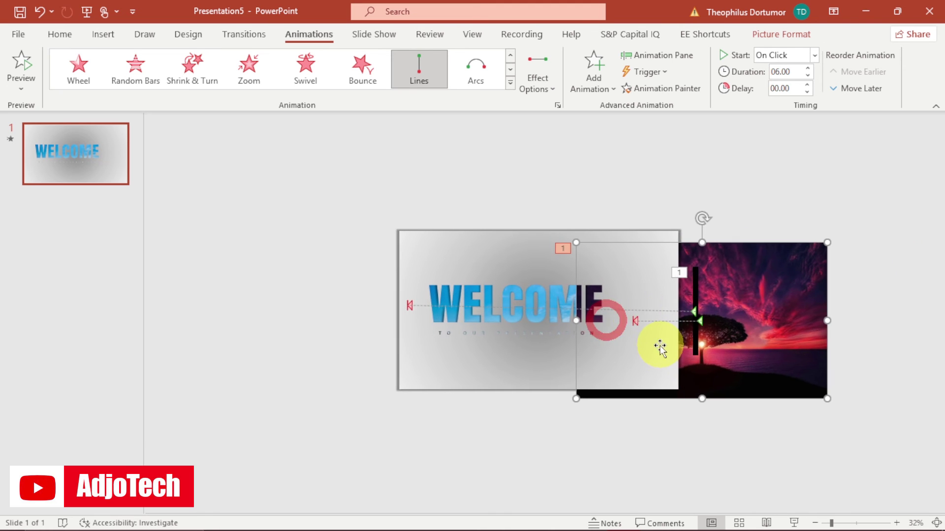
pyautogui.hotkey('ctrl', 'z')
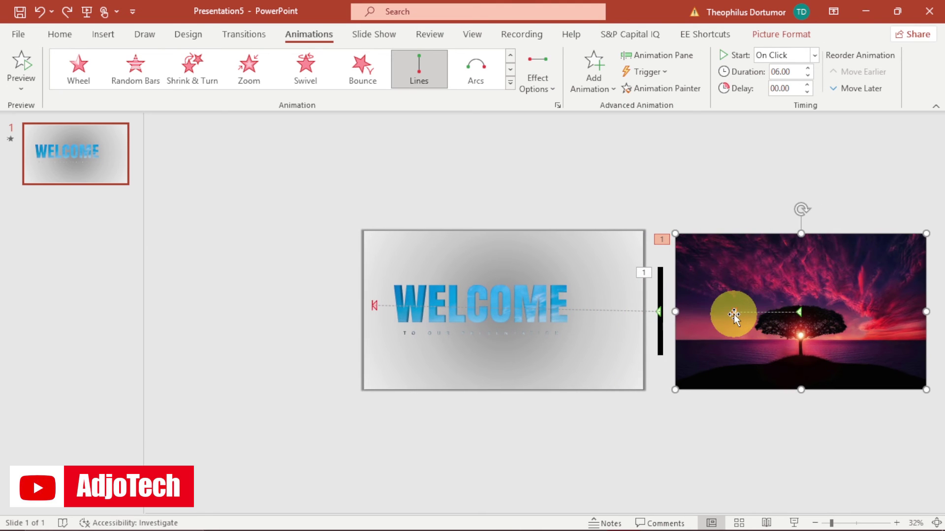
pyautogui.click(733, 311)
pyautogui.moveTo(733, 310); pyautogui.dragTo(493, 310)
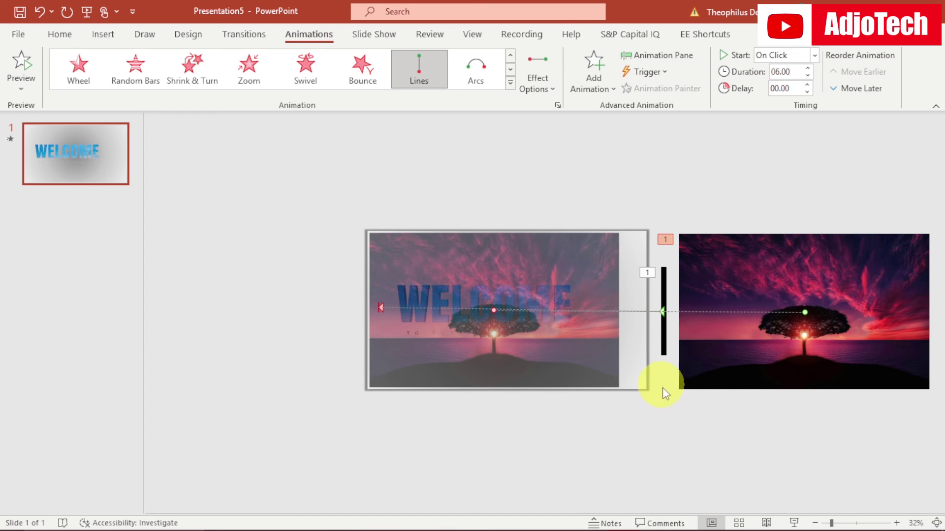
pyautogui.click(667, 429)
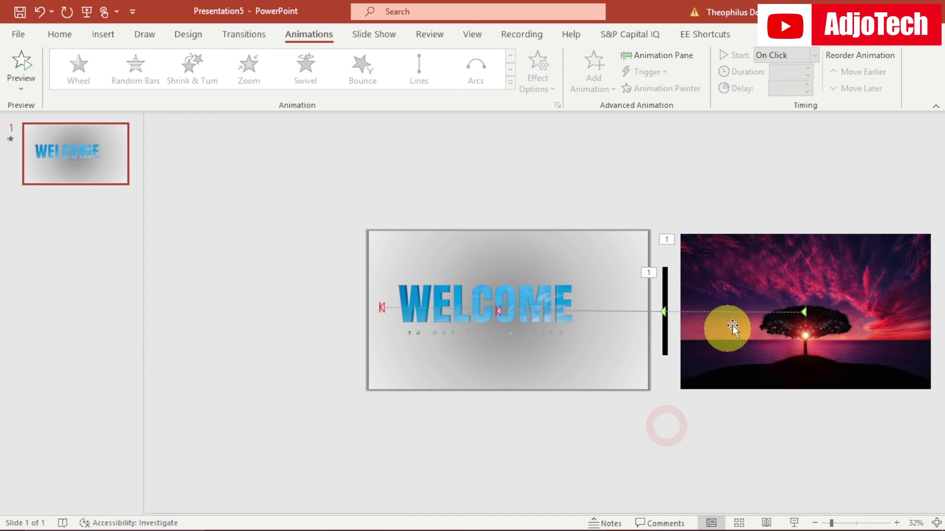
pyautogui.moveTo(731, 297); pyautogui.dragTo(721, 298)
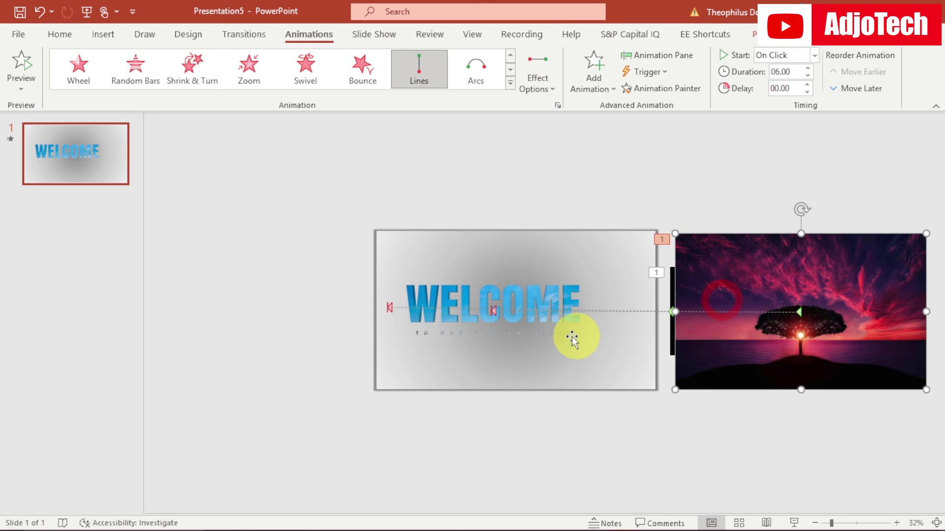
pyautogui.click(496, 312)
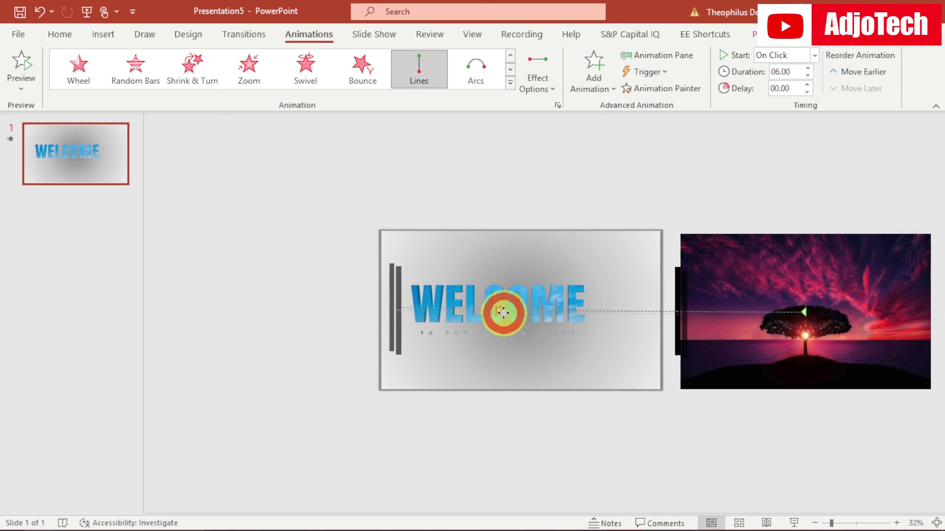
pyautogui.click(490, 313)
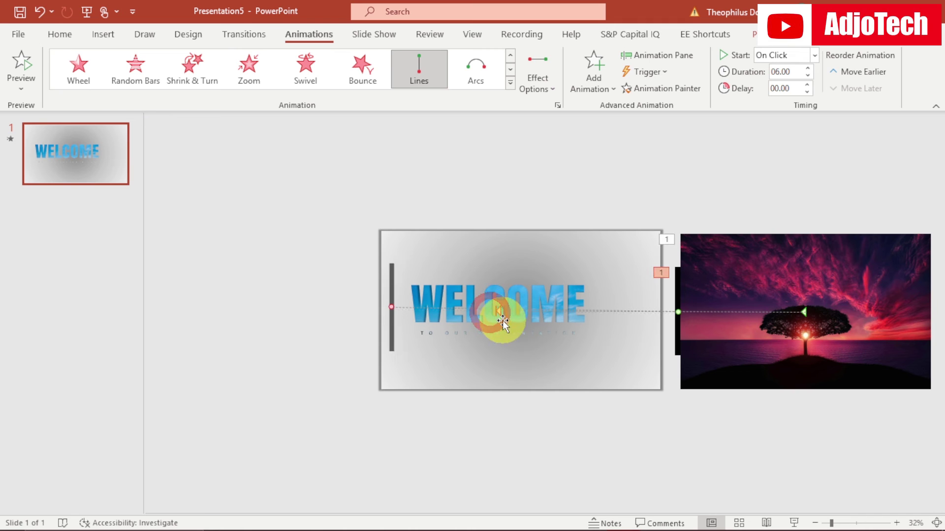